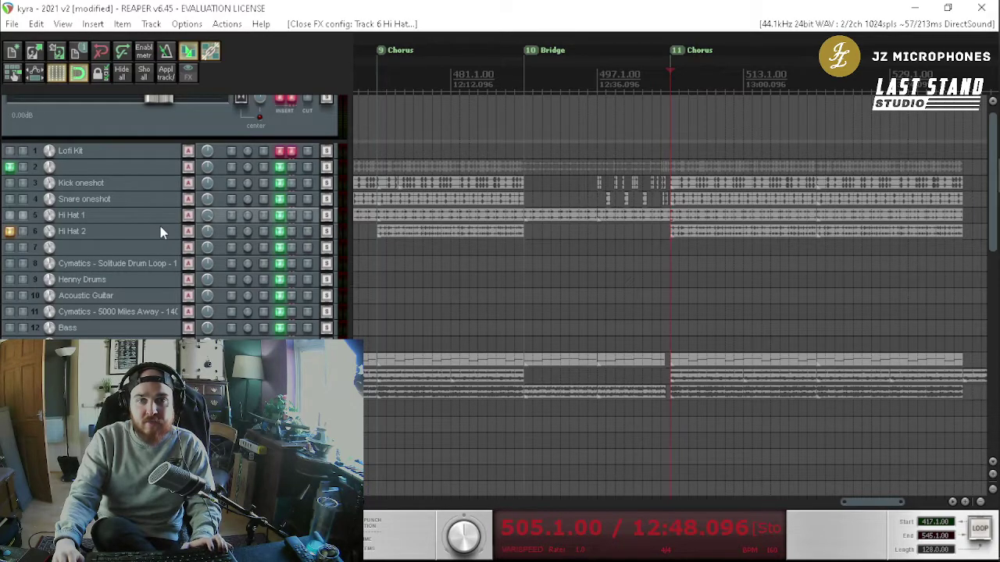
Step: Bypass and re-enable the effects on the kick, snare and both hi-hat tracks, and play the last chorus with them active
click(290, 232)
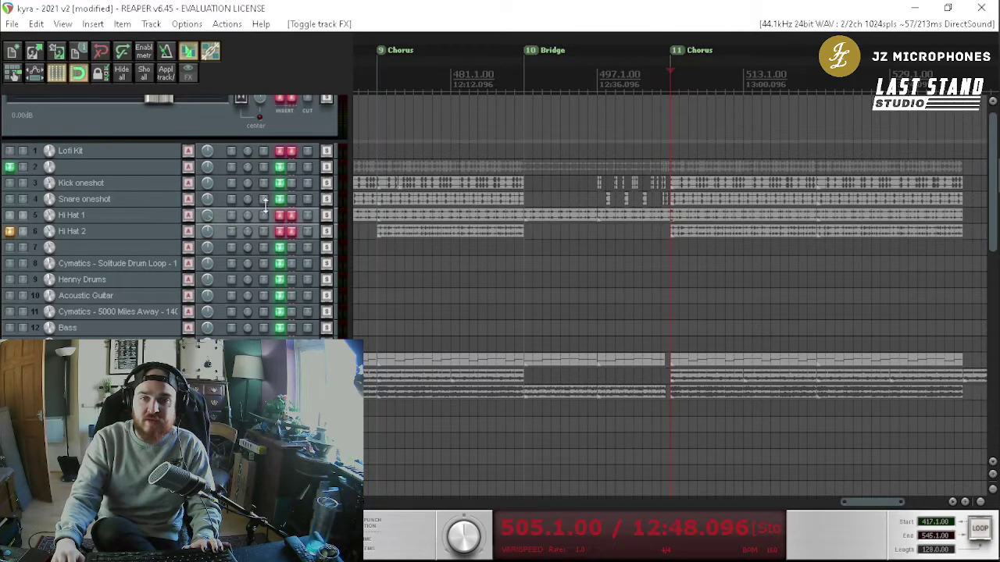
click(291, 183)
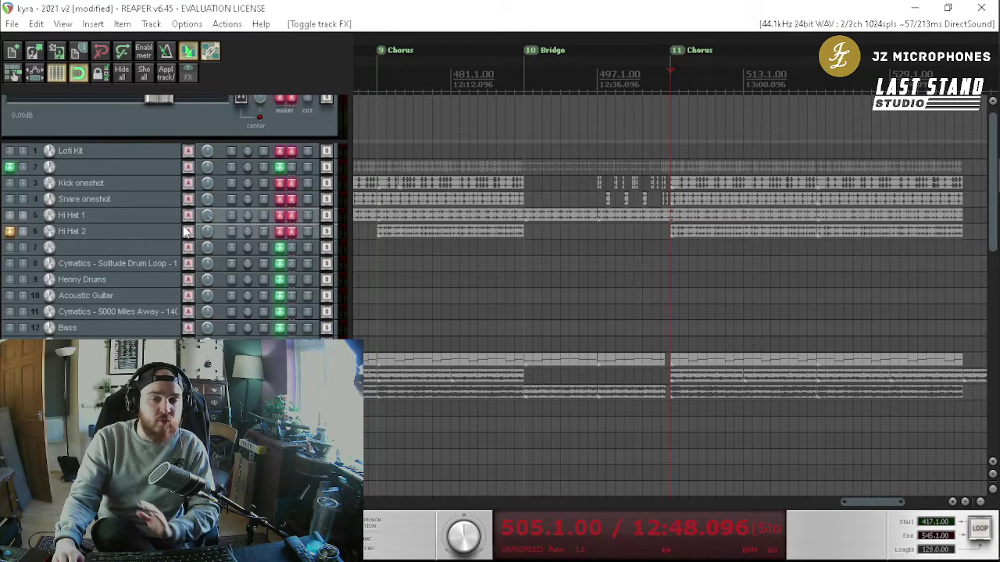
click(291, 184)
click(290, 199)
click(292, 214)
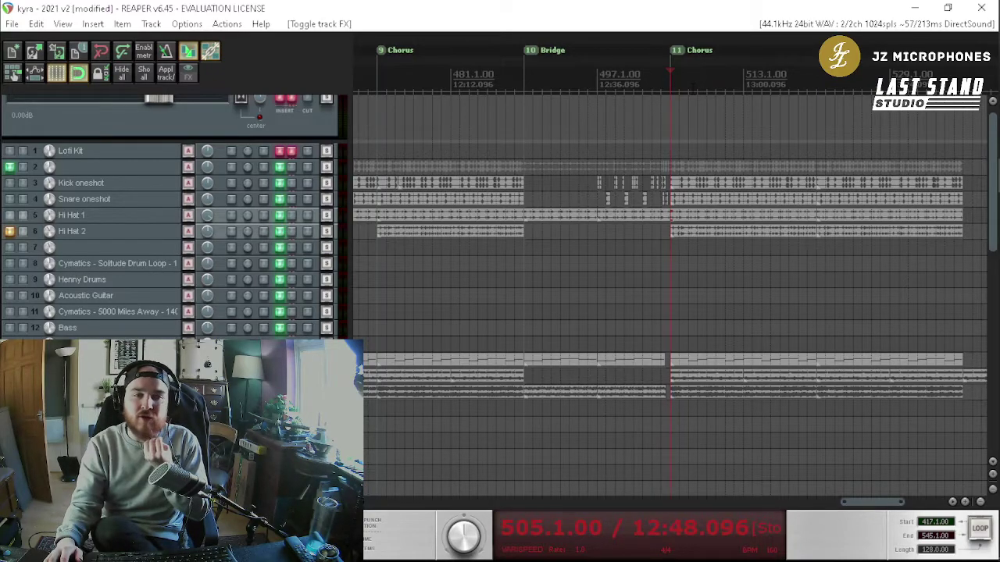
key(space)
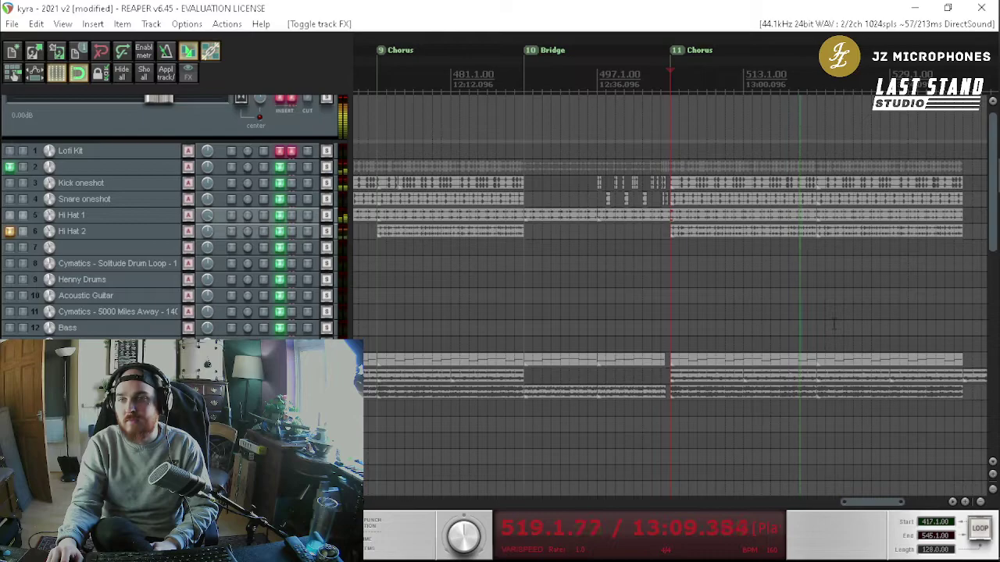
key(space)
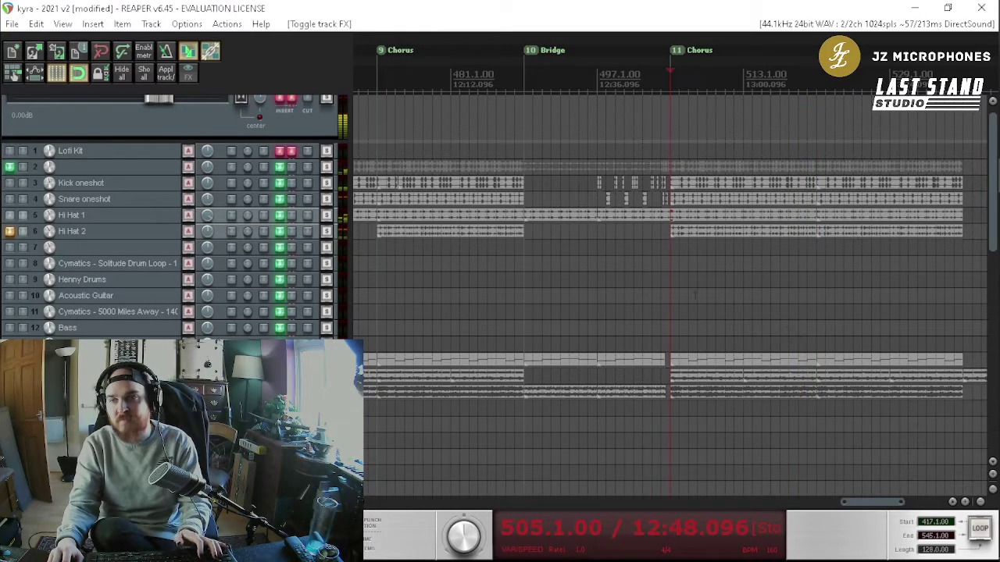
Step: Bypass the effects on the kick, snare and both hi-hat tracks, and audition the two hi-hats soloed from the last chorus
click(292, 184)
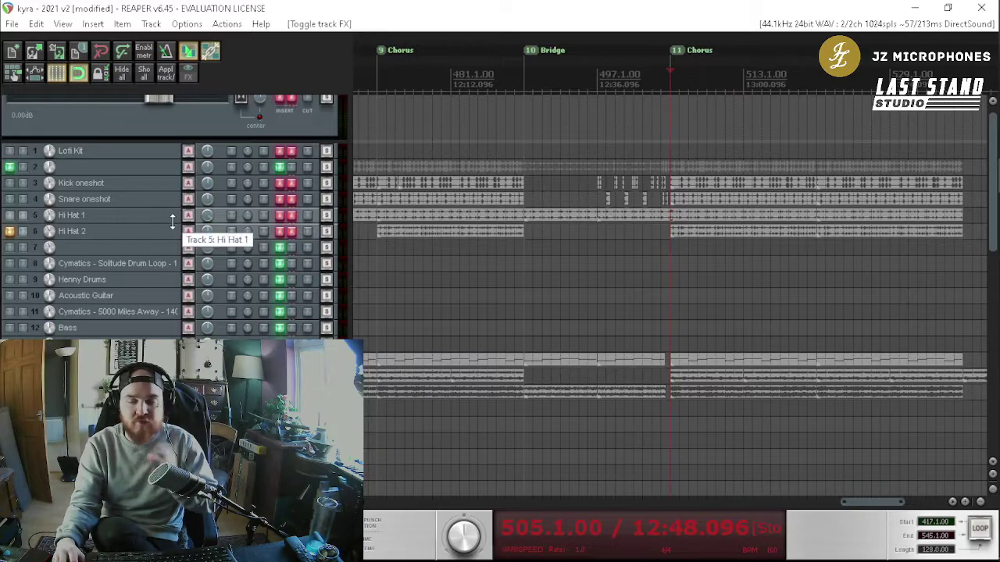
click(326, 222)
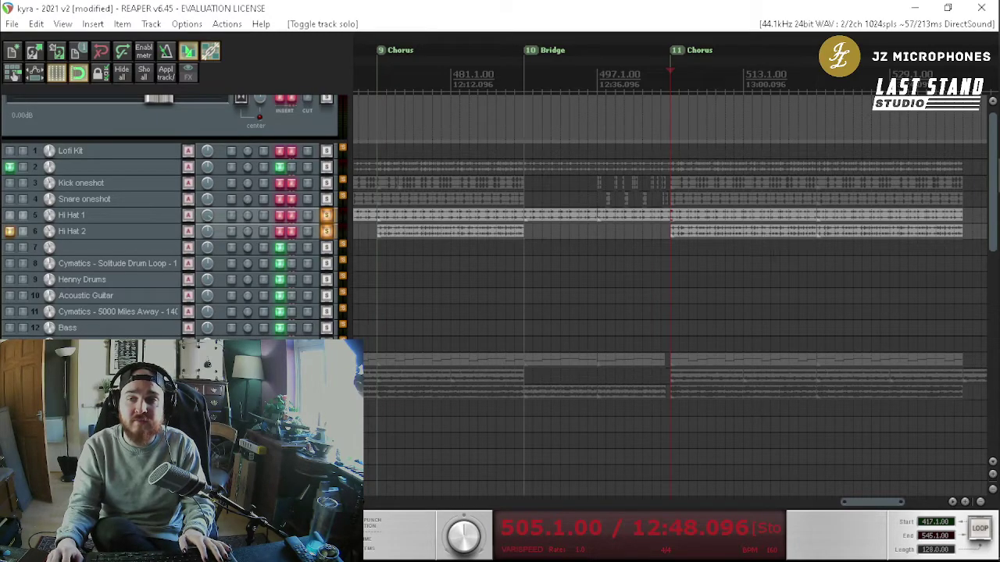
key(space)
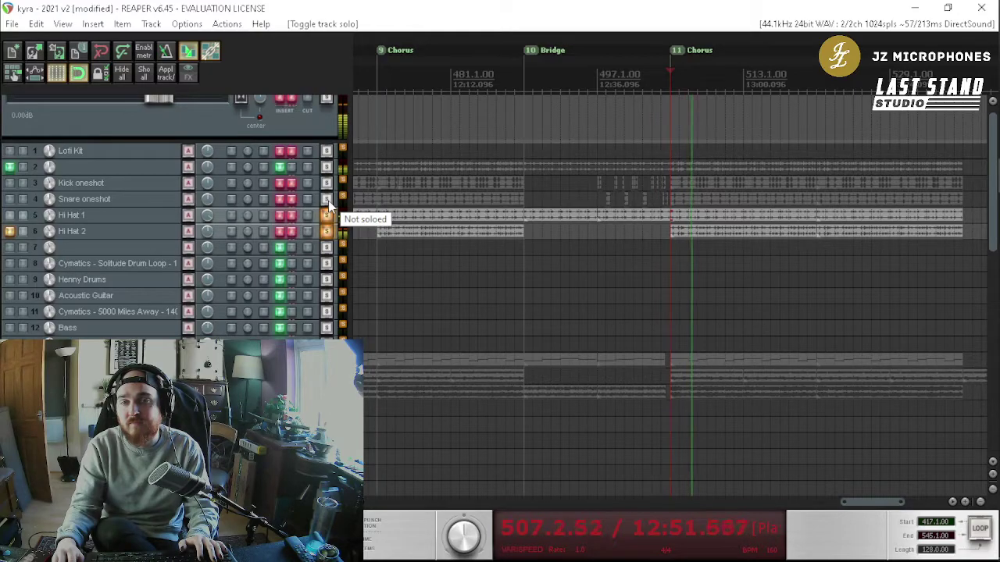
key(space)
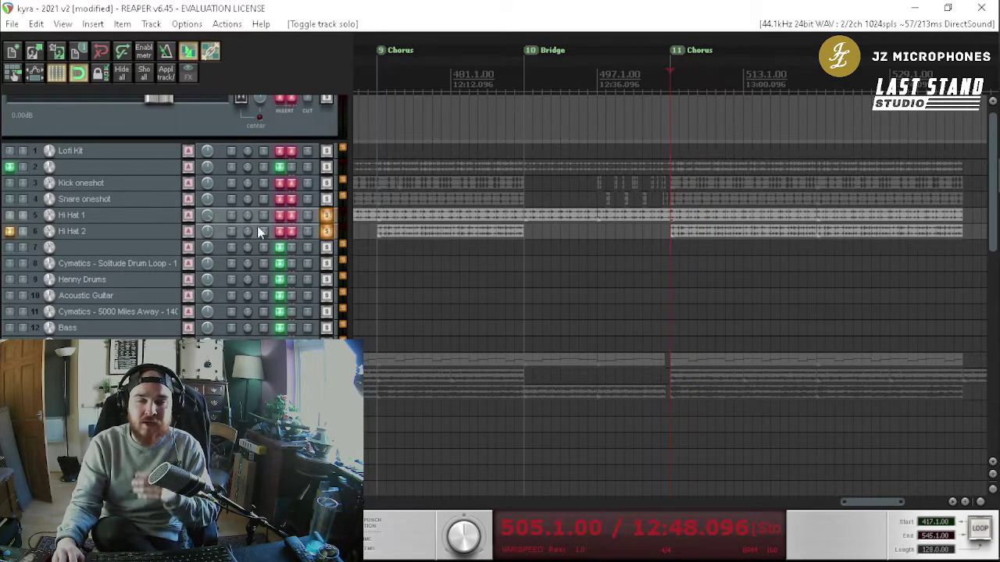
click(326, 217)
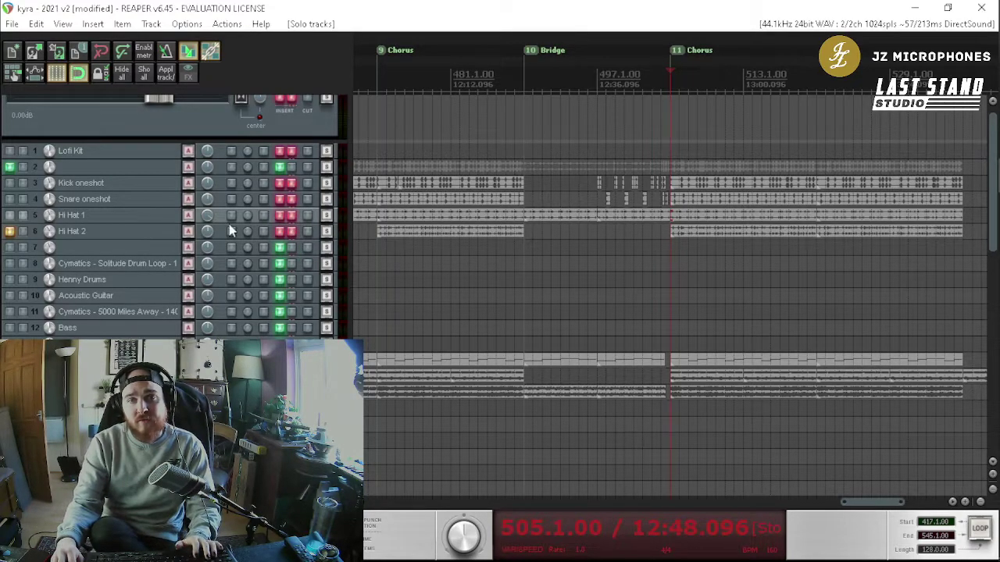
Step: Inspect the soothe2 settings in the effects chain of the Hi Hat 1 track
click(291, 216)
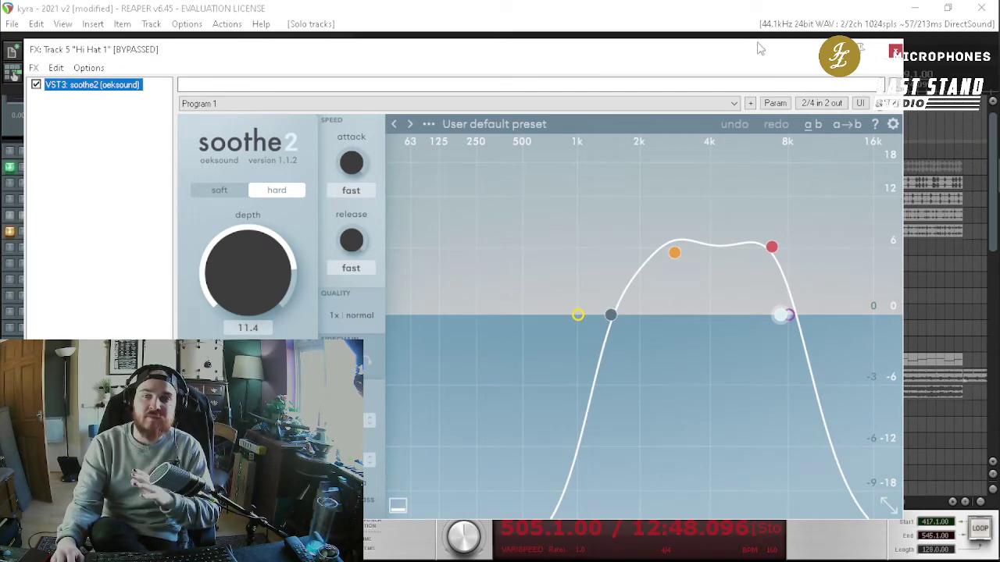
click(895, 52)
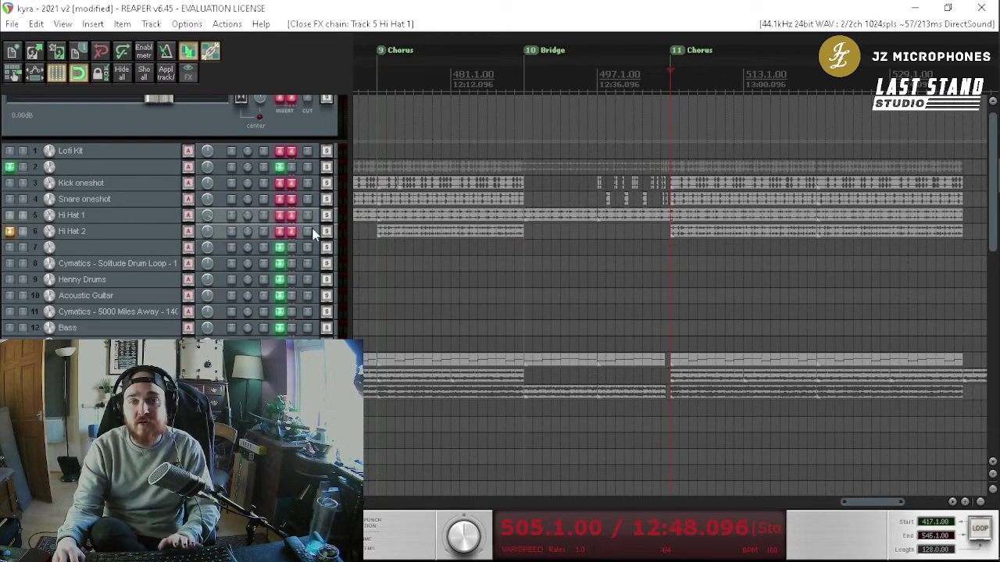
Step: Solo Hi Hat 1 and Hi Hat 2 and compare them with effects off and on during playback of the last chorus
drag(326, 215, 325, 232)
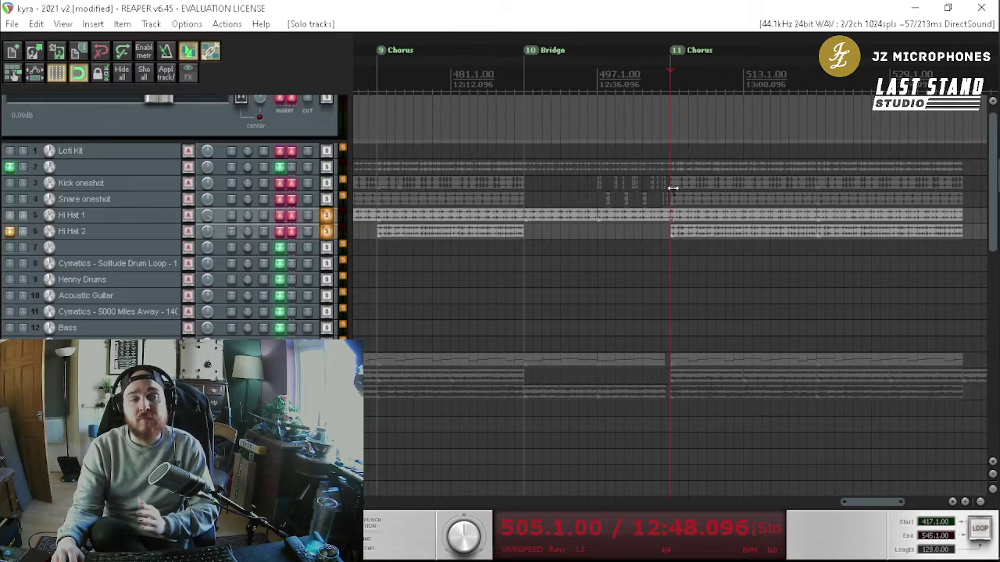
key(space)
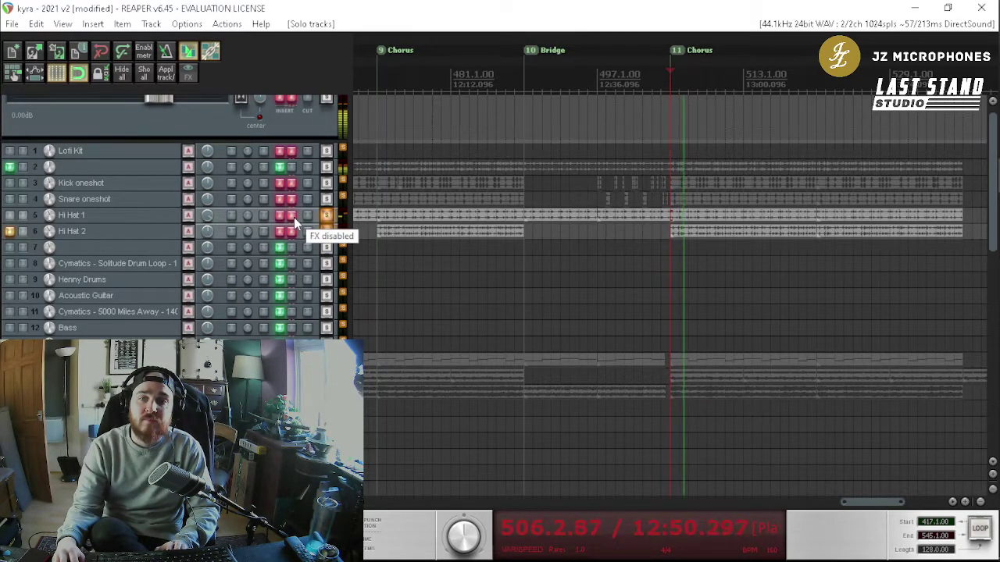
click(294, 217)
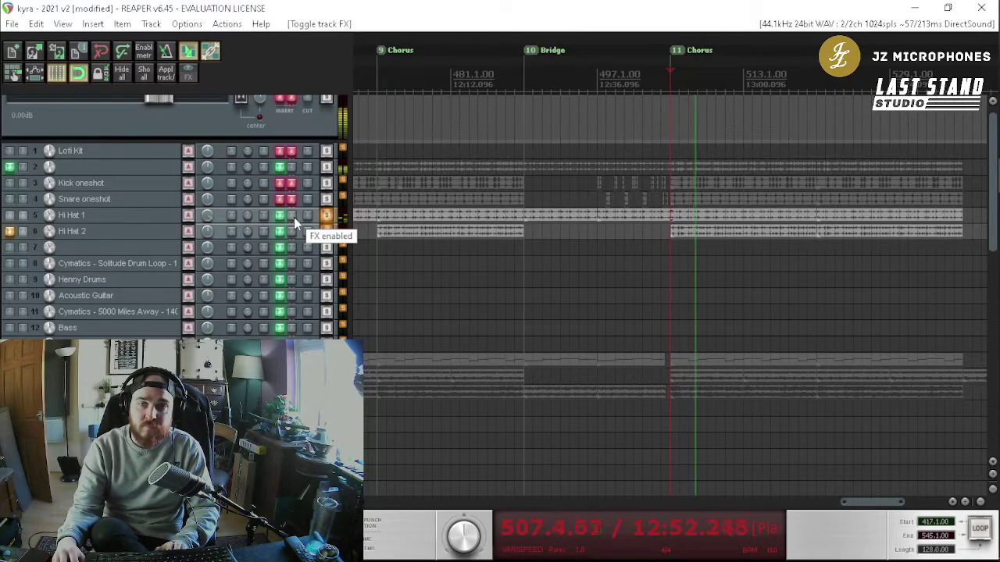
click(294, 217)
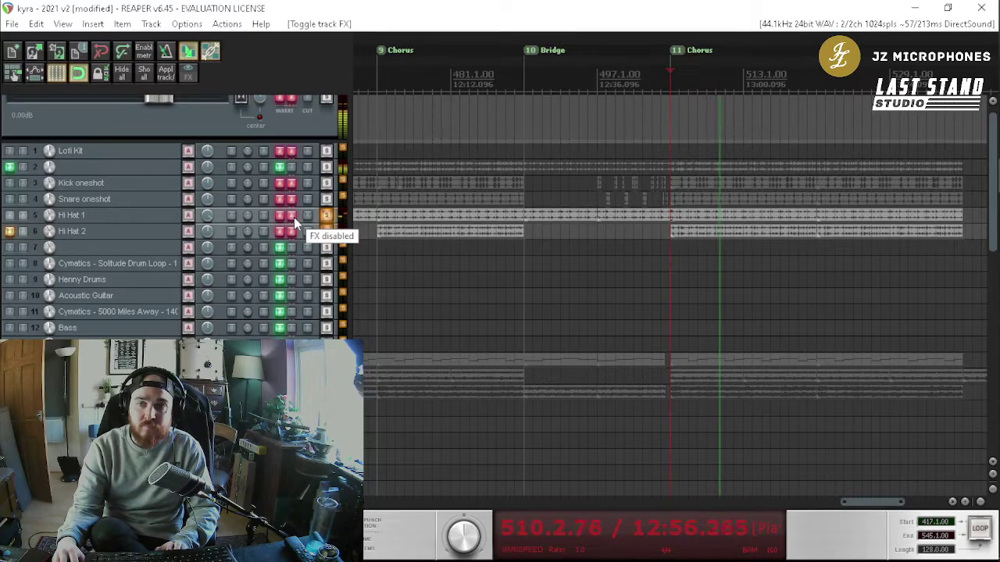
click(294, 217)
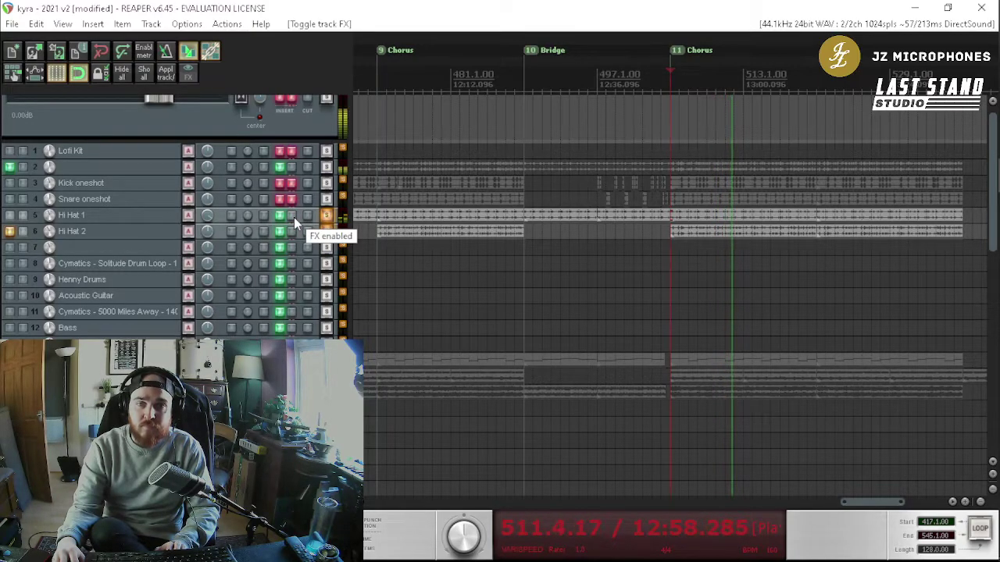
key(space)
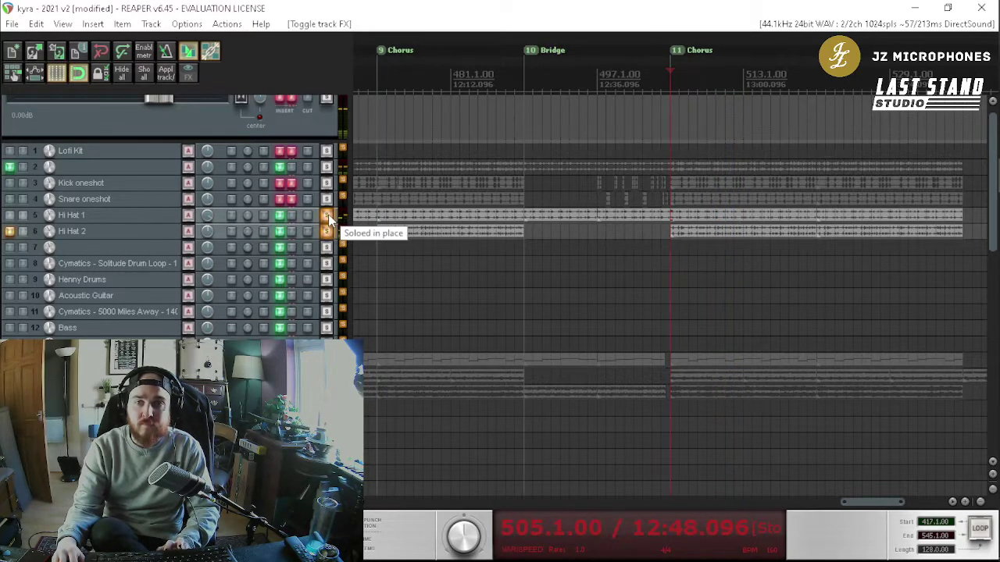
click(328, 232)
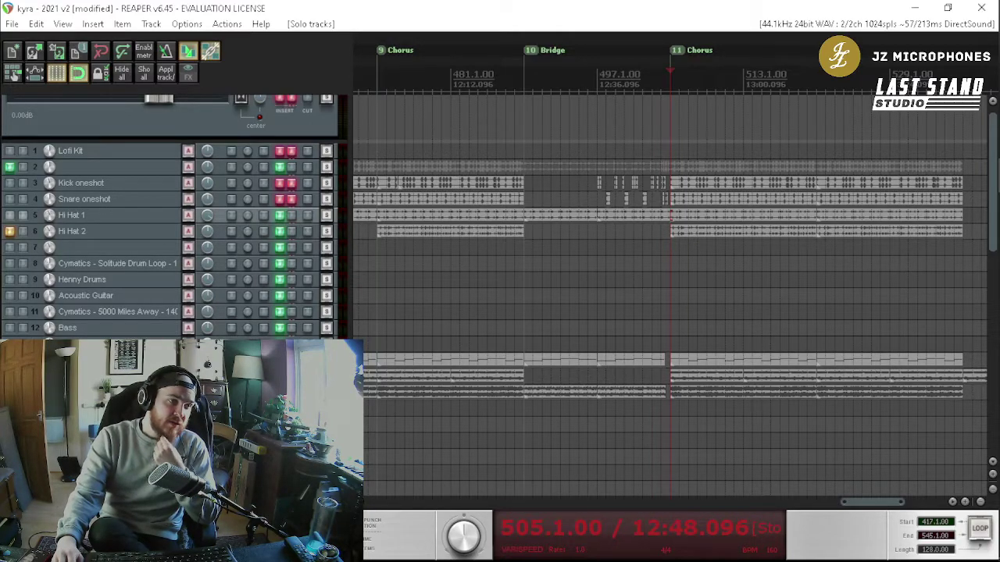
Step: Add the RDeEsser Mono (Waves) plug-in to the Hi Hat 1 track and set its filter type to band-pass
key(b)
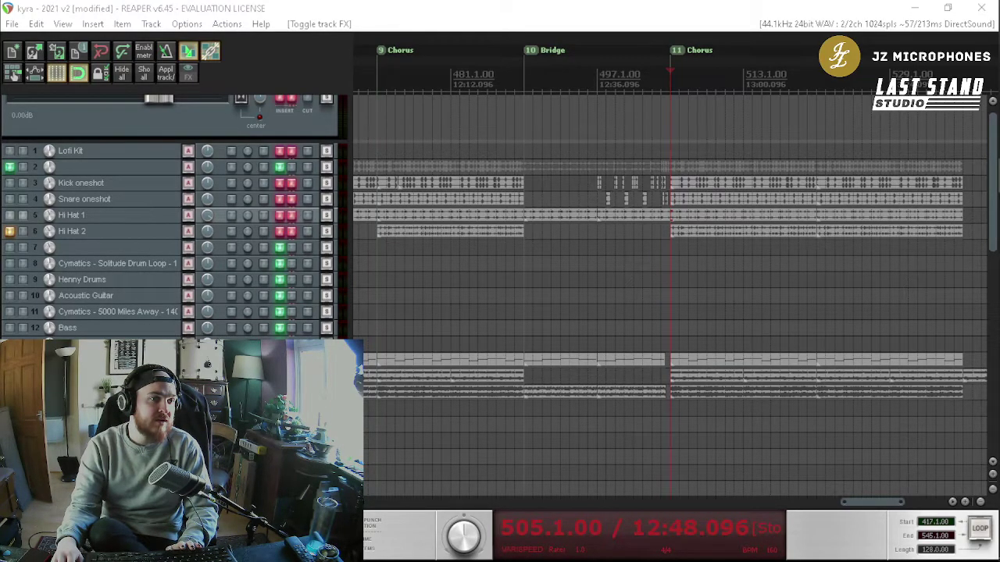
click(14, 74)
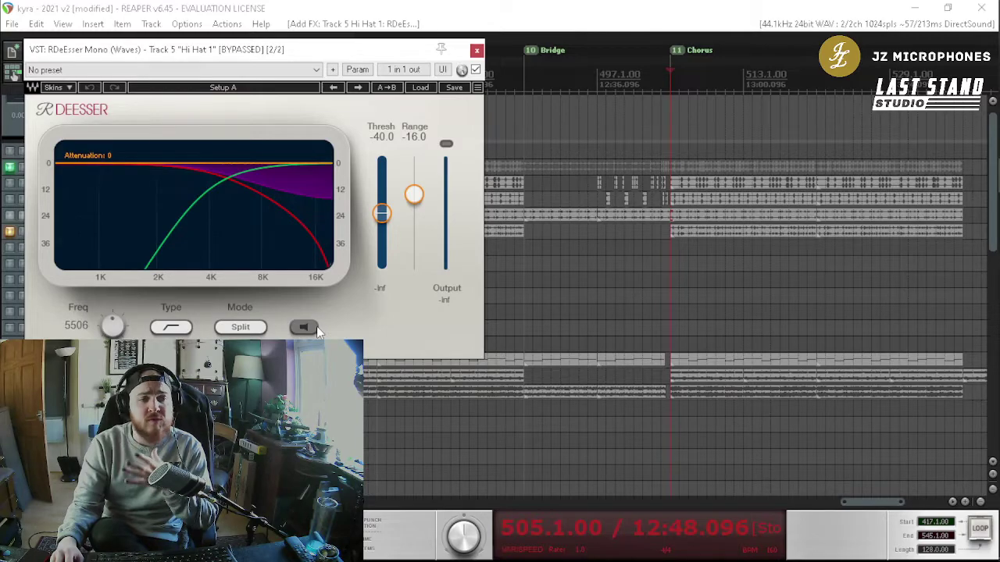
click(183, 329)
click(180, 329)
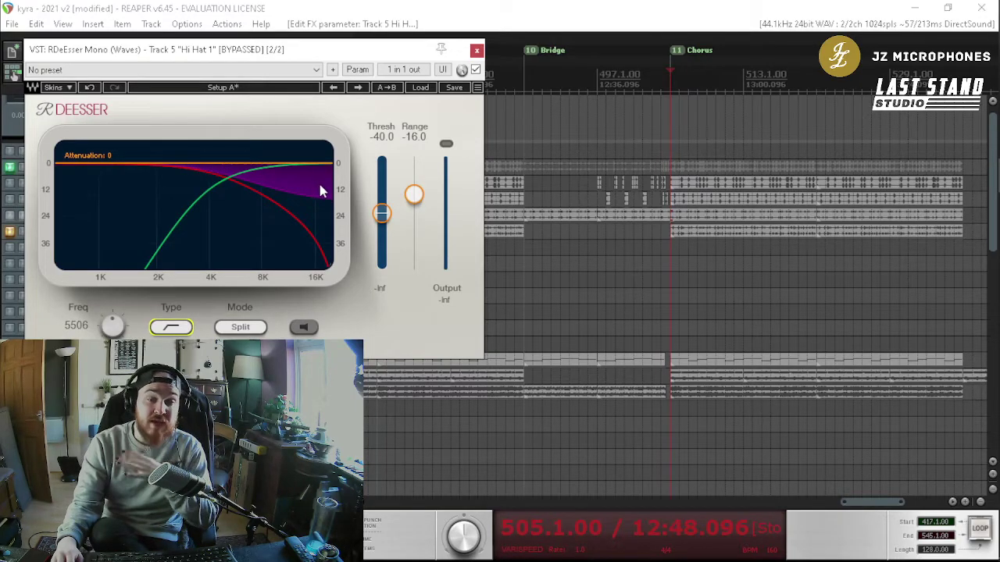
click(185, 328)
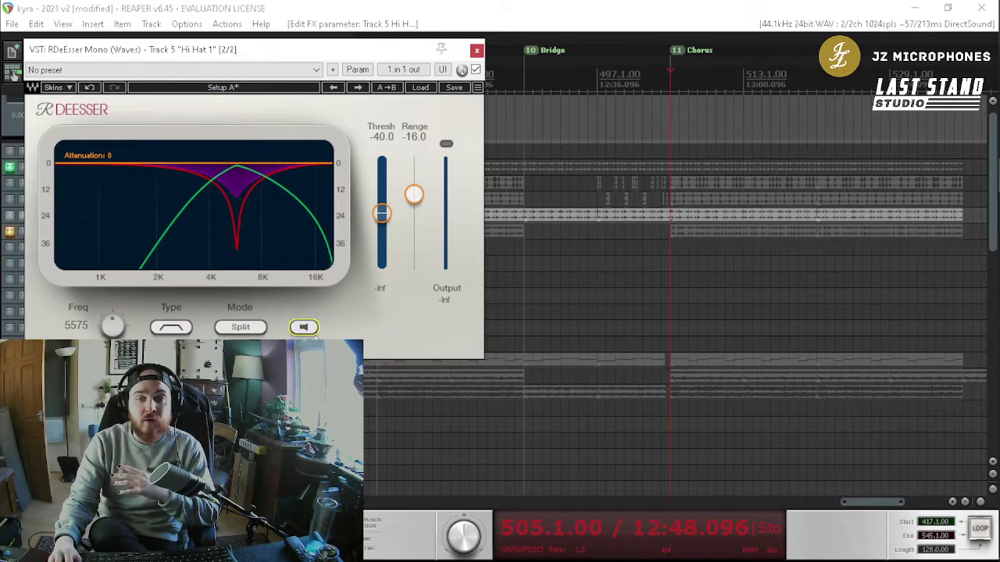
Step: Play the soloed Hi Hat 1 from the last chorus while toggling the de-esser's monitoring between sidechain and processed audio
click(304, 328)
click(311, 330)
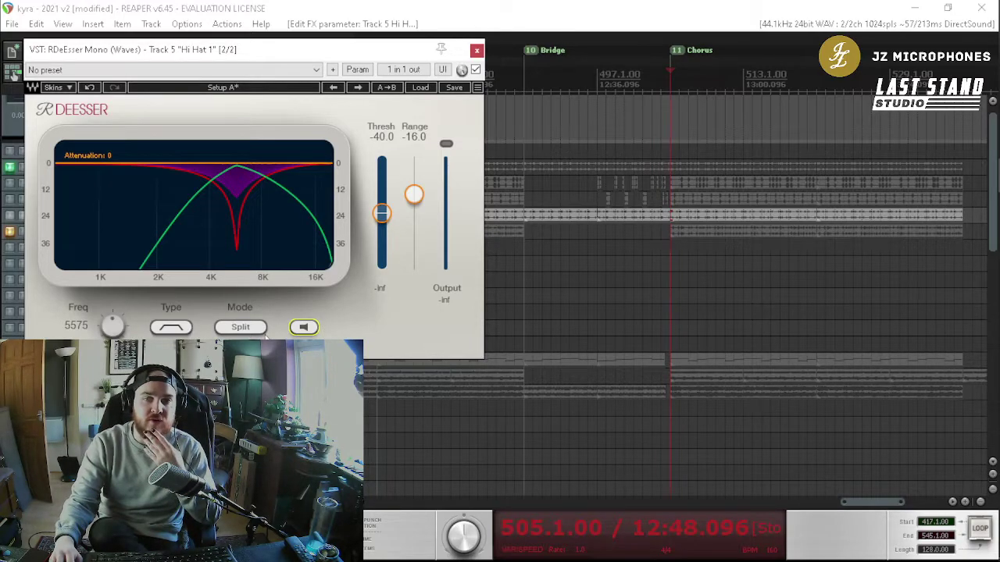
key(space)
click(305, 329)
click(305, 329)
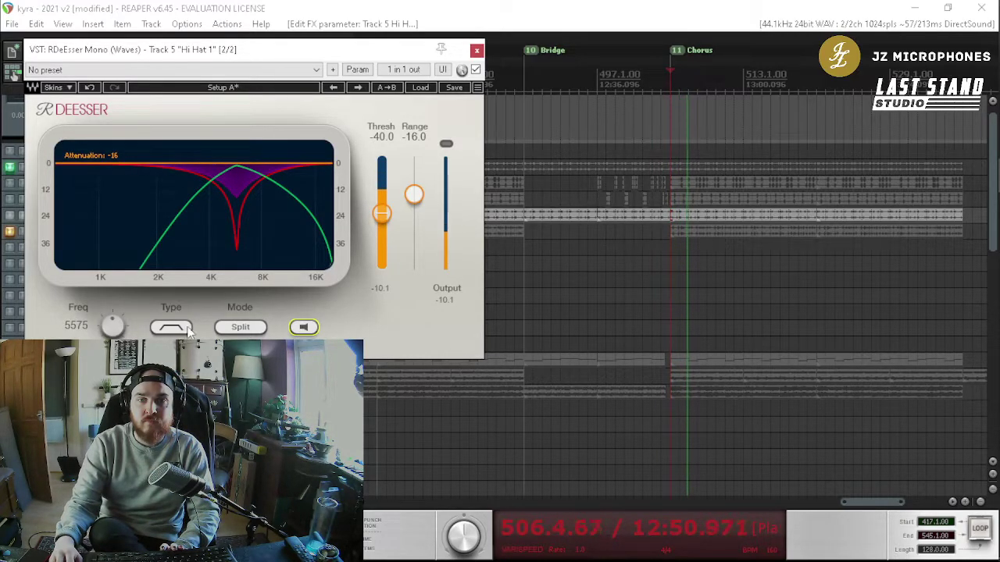
Step: Set the de-esser's frequency to 7428 and its range to -23.0 on Hi Hat 1
drag(112, 326, 112, 294)
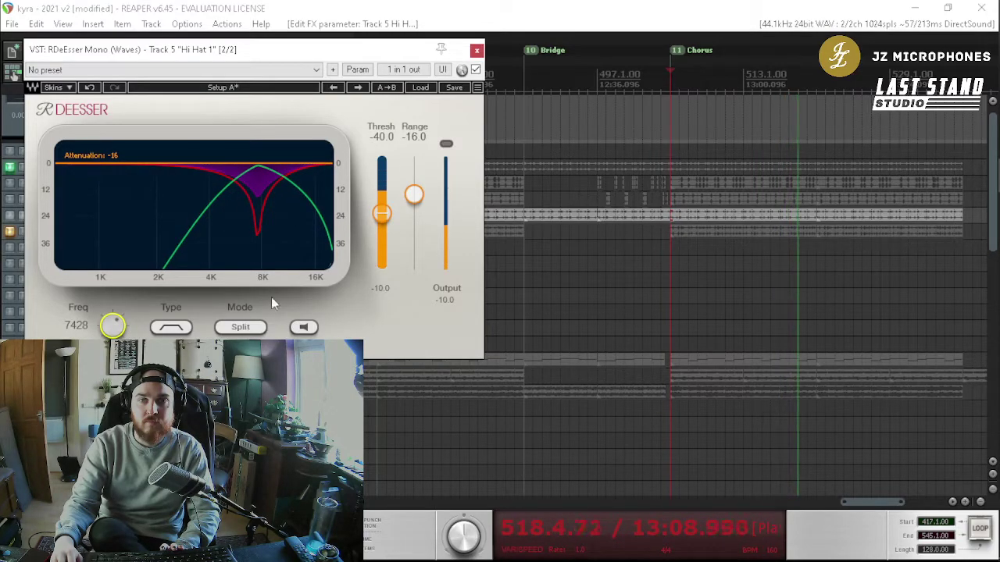
drag(414, 194, 414, 211)
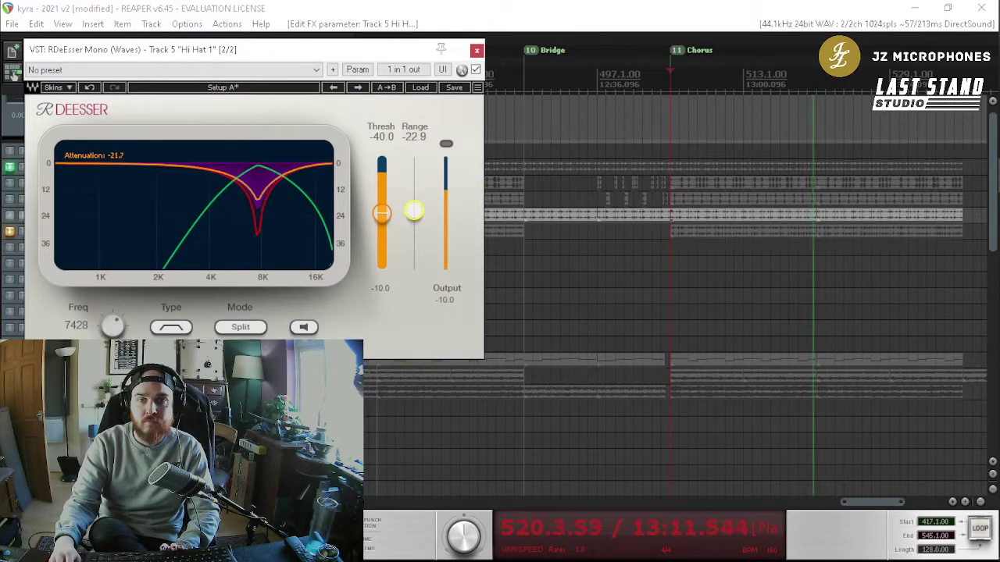
Step: Try the de-esser in WideBand mode and with the high-pass type at frequency 3625, returning to Split mode and the band-pass type
click(240, 327)
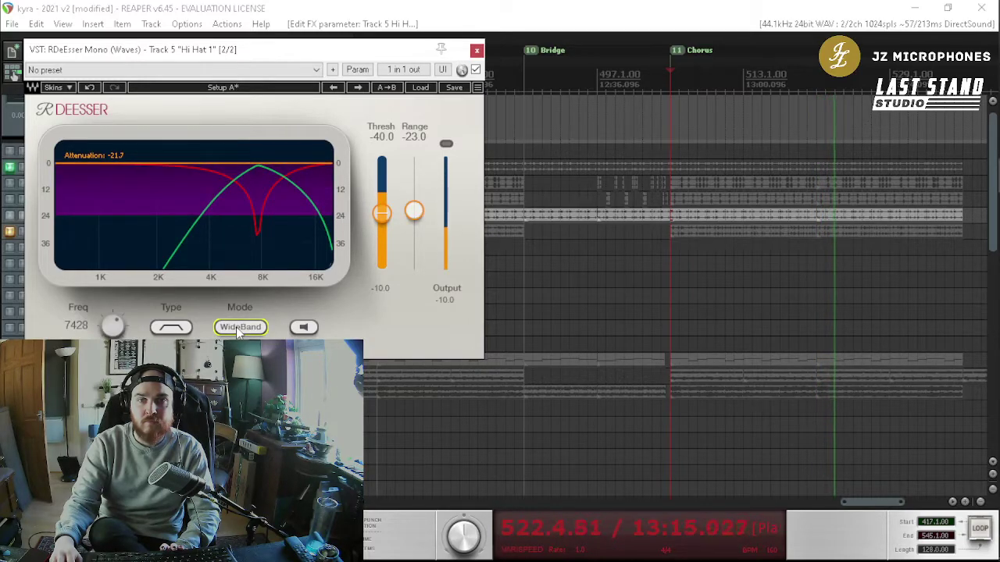
click(239, 327)
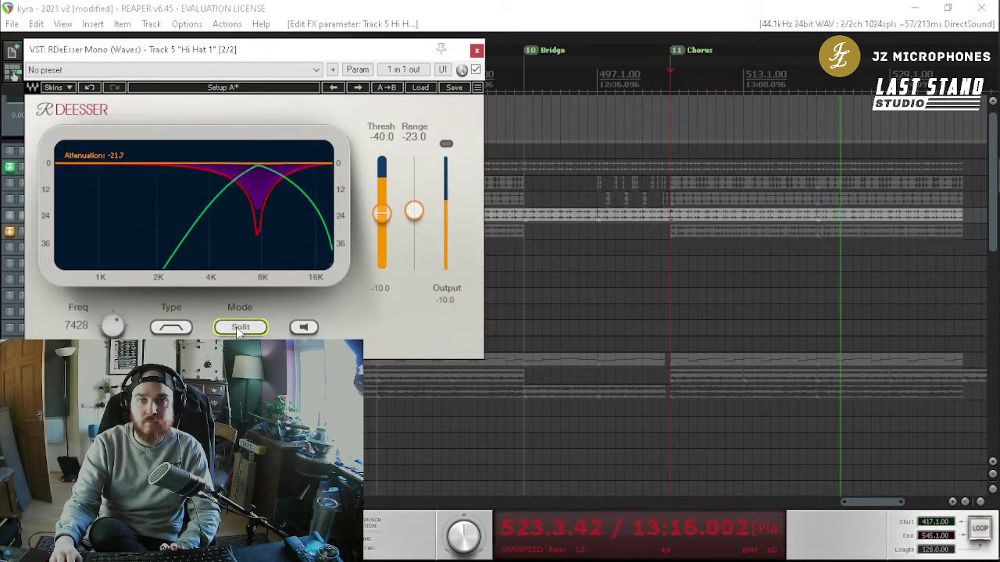
click(178, 328)
scroll(113, 326, down, 10)
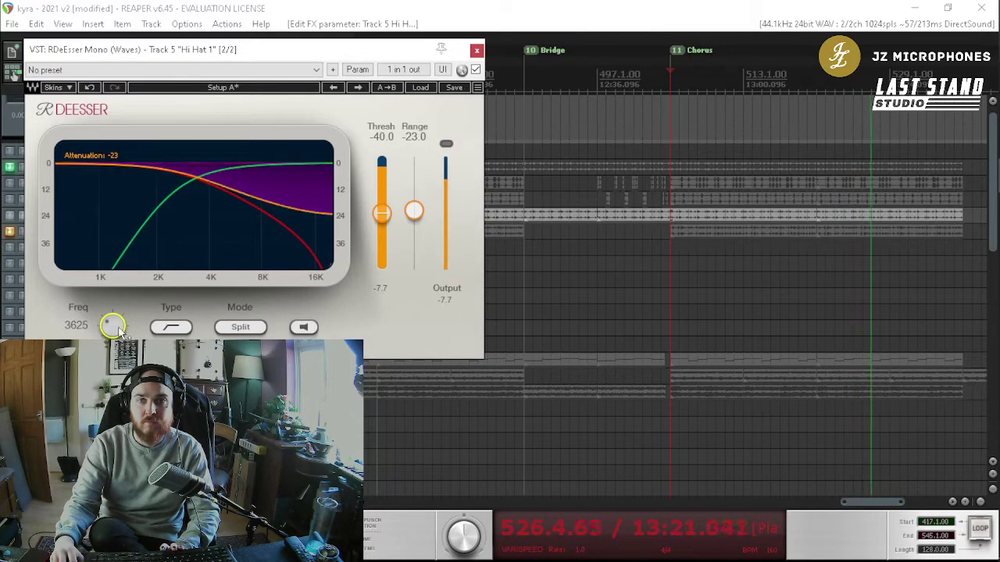
click(163, 328)
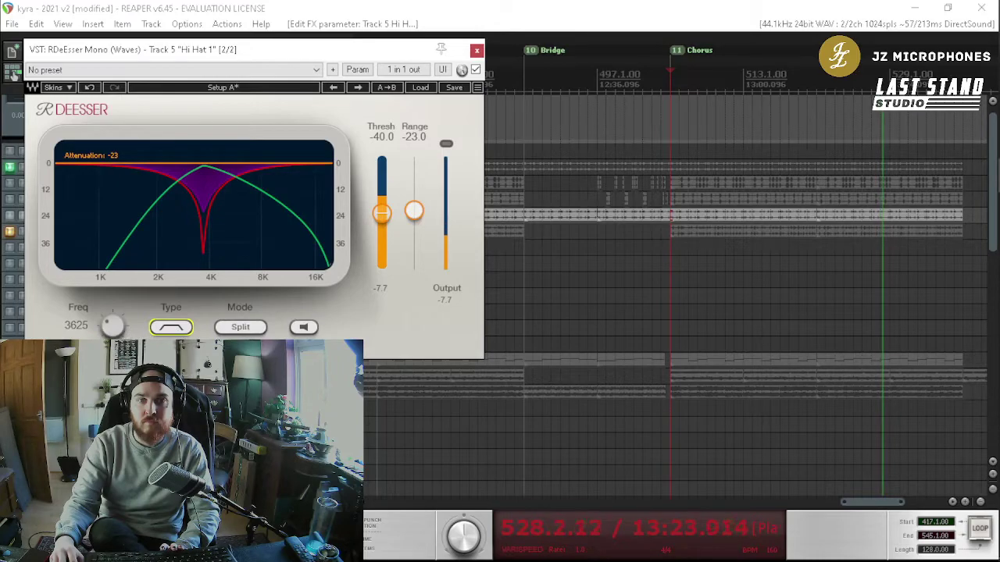
Step: Sweep the de-esser's frequency up and down during playback and settle it at 6021
scroll(112, 325, up, 8)
scroll(113, 325, up, 4)
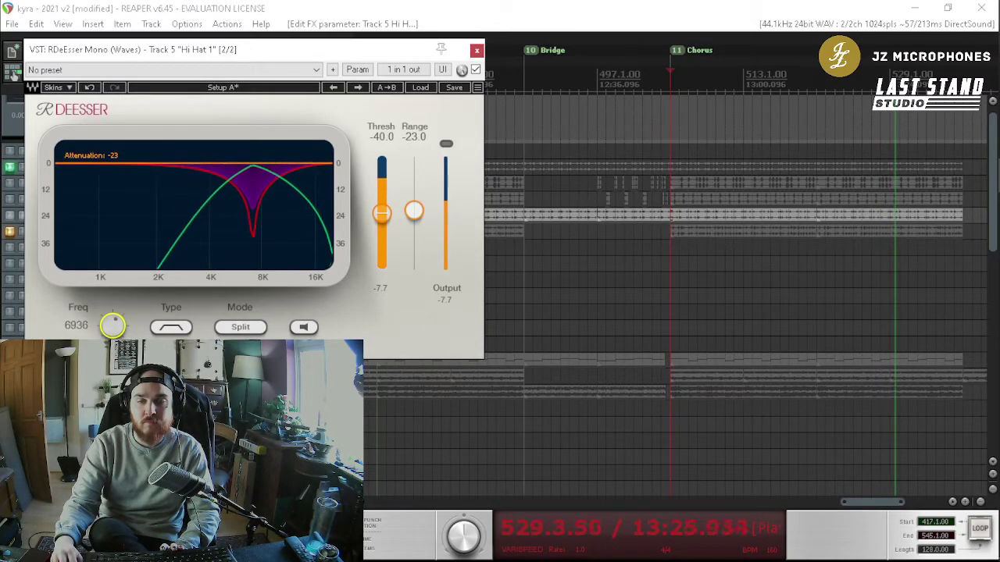
scroll(113, 326, down, 3)
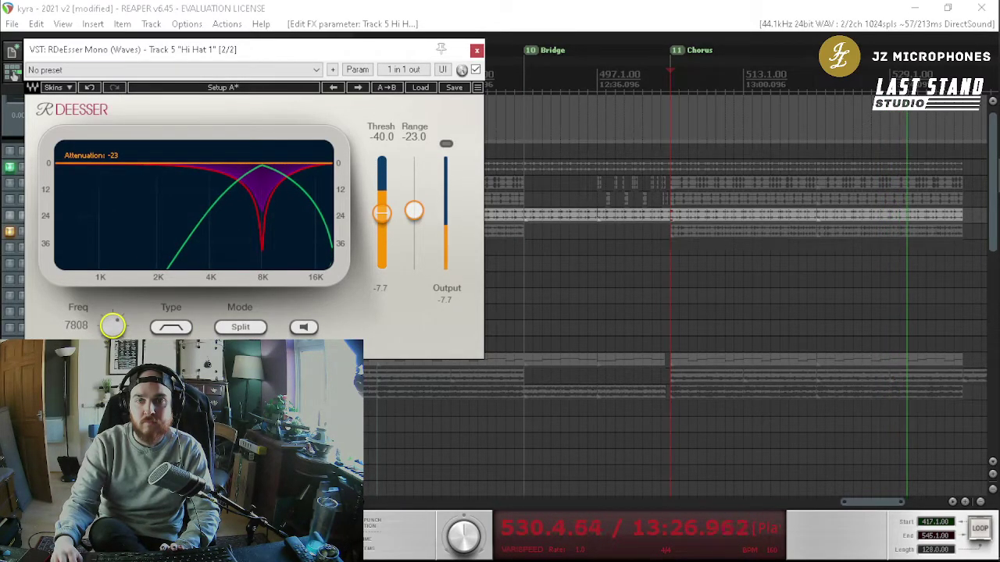
scroll(113, 326, down, 4)
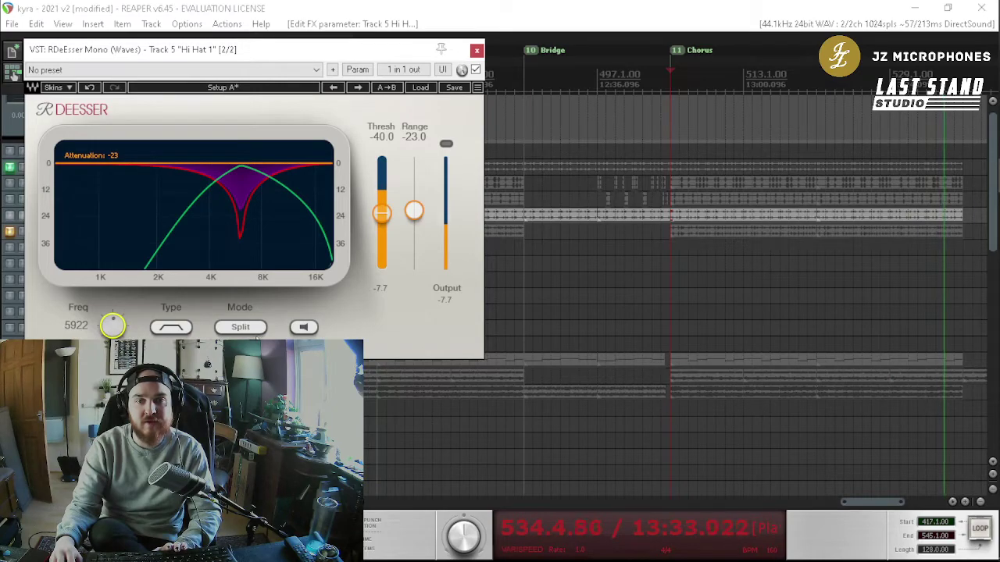
scroll(113, 326, up, 1)
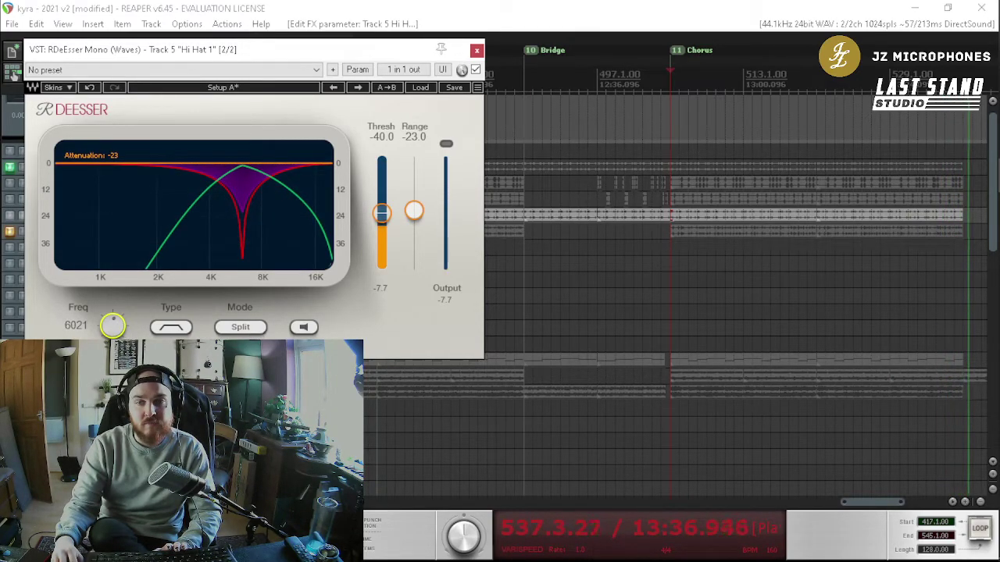
Step: Stop playback, toggle the de-esser's monitoring, and unsolo Hi Hat 1 to bring back the full mix
key(space)
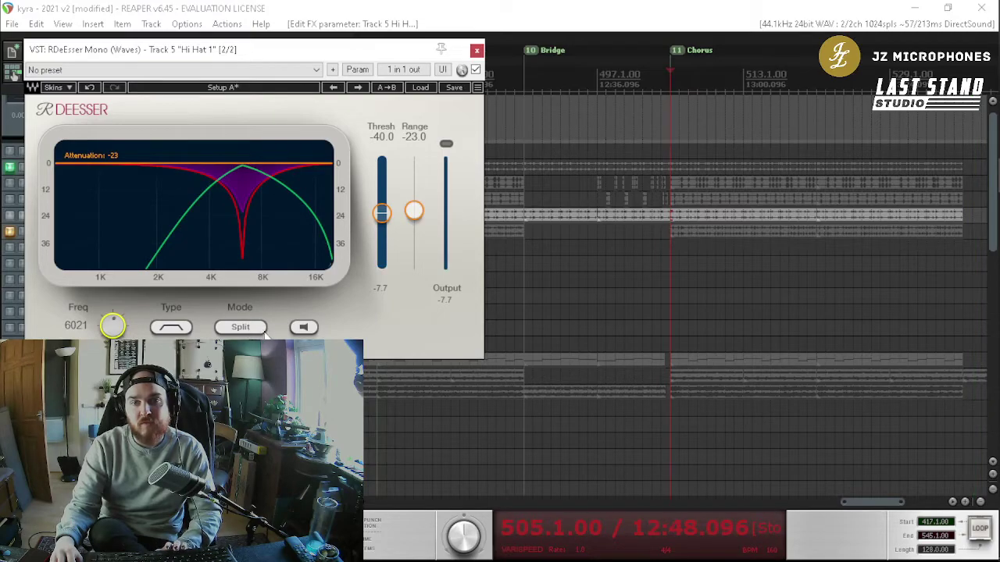
click(303, 327)
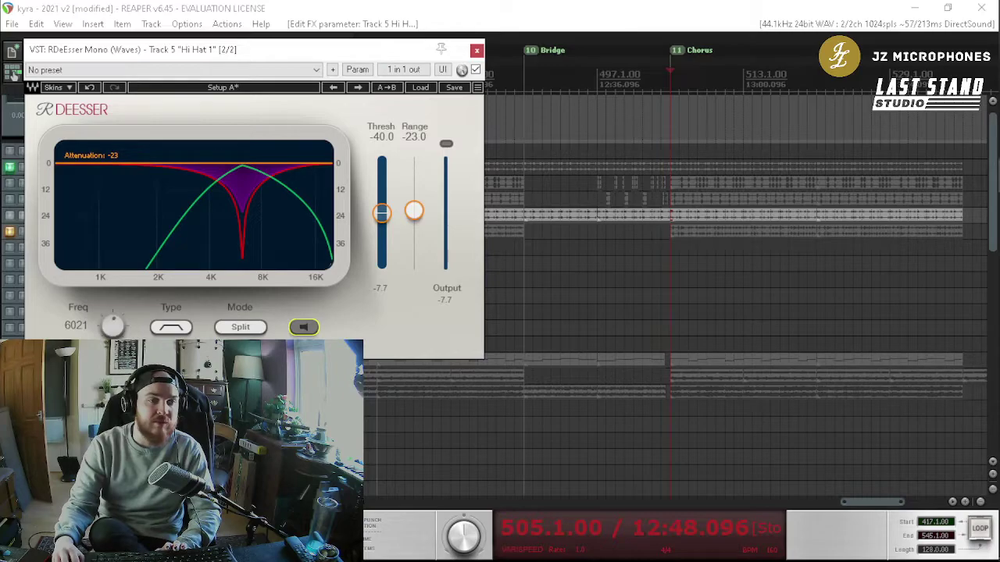
click(13, 74)
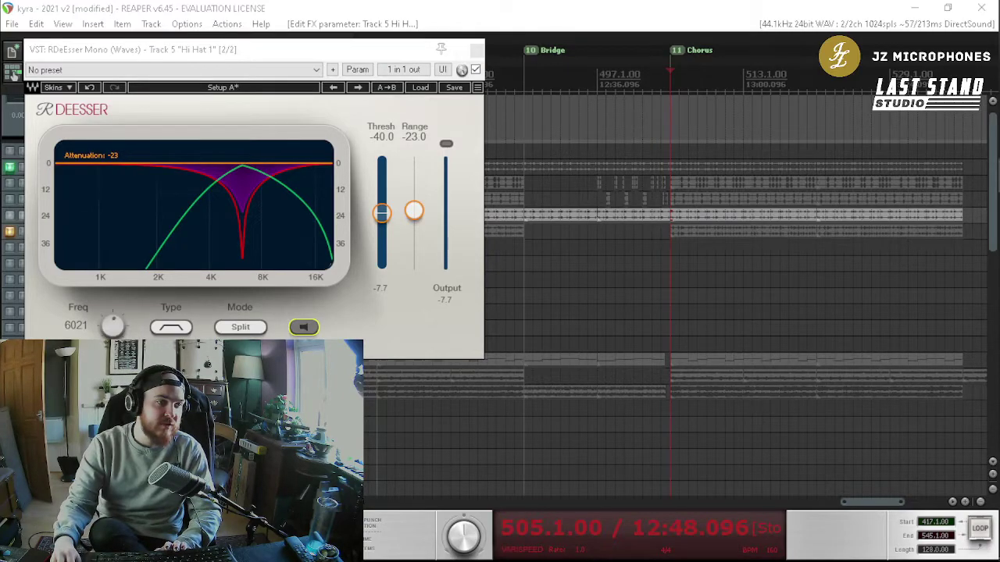
click(14, 74)
Step: Play the full mix from the last chorus and compare it with the Hi Hat 1 de-esser bypassed and enabled
key(space)
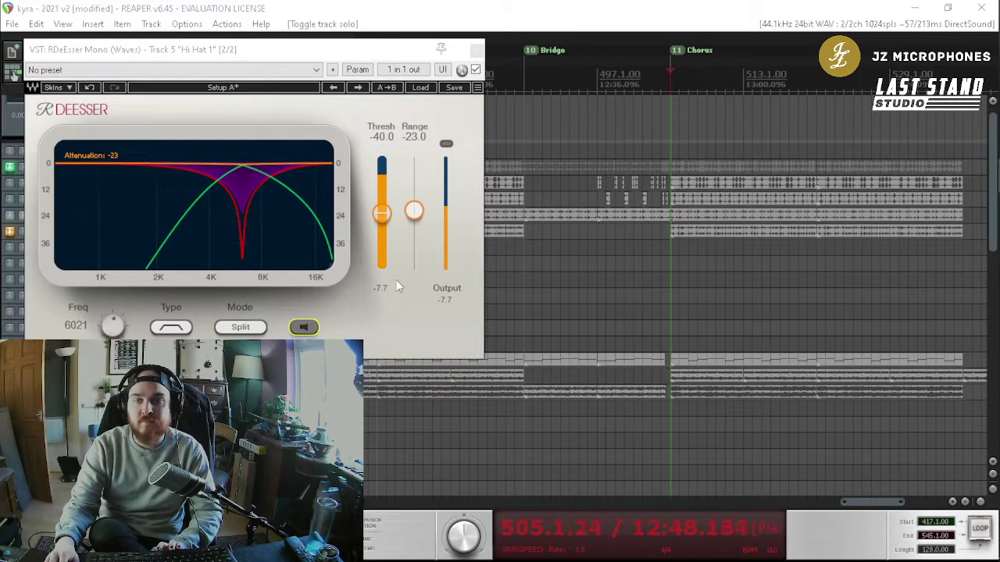
click(475, 69)
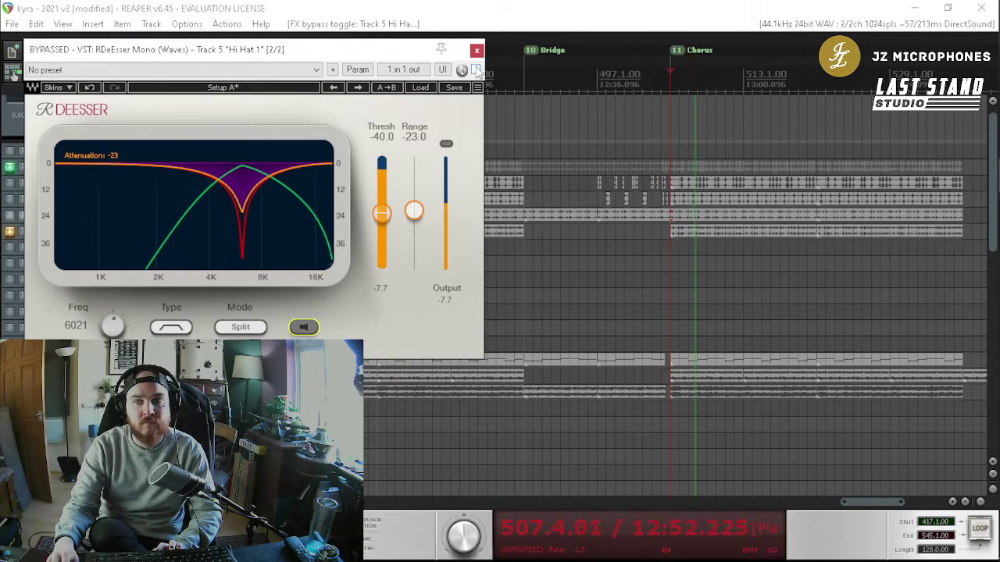
click(475, 69)
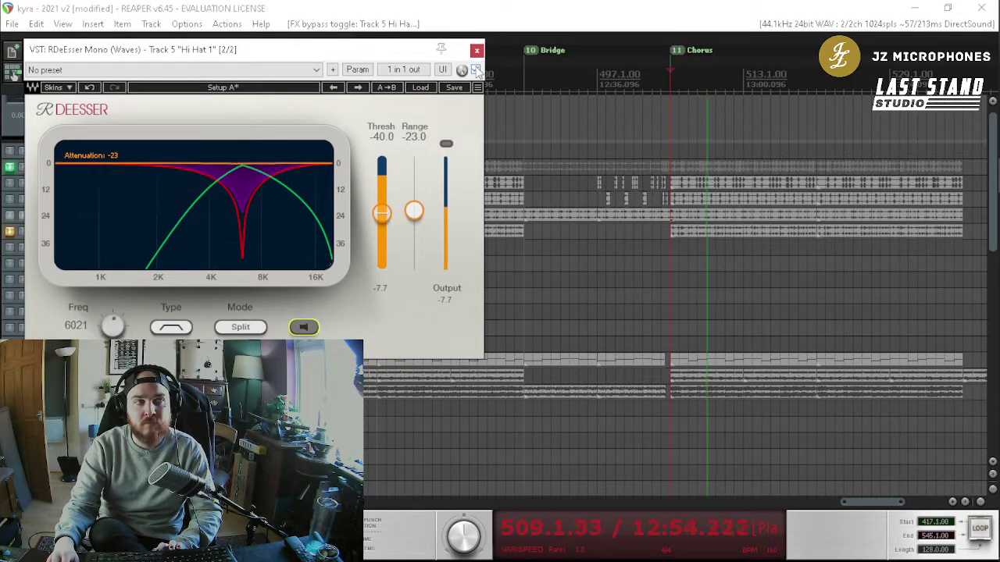
key(space)
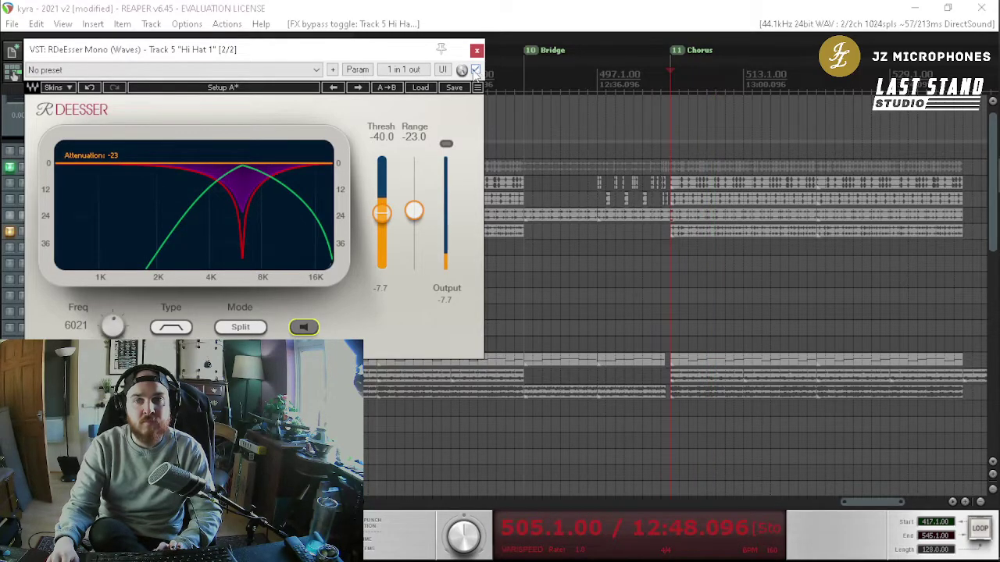
Step: Solo Hi Hat 1 and Hi Hat 2 and compare the last chorus with the de-esser bypassed and enabled, leaving it enabled
click(13, 74)
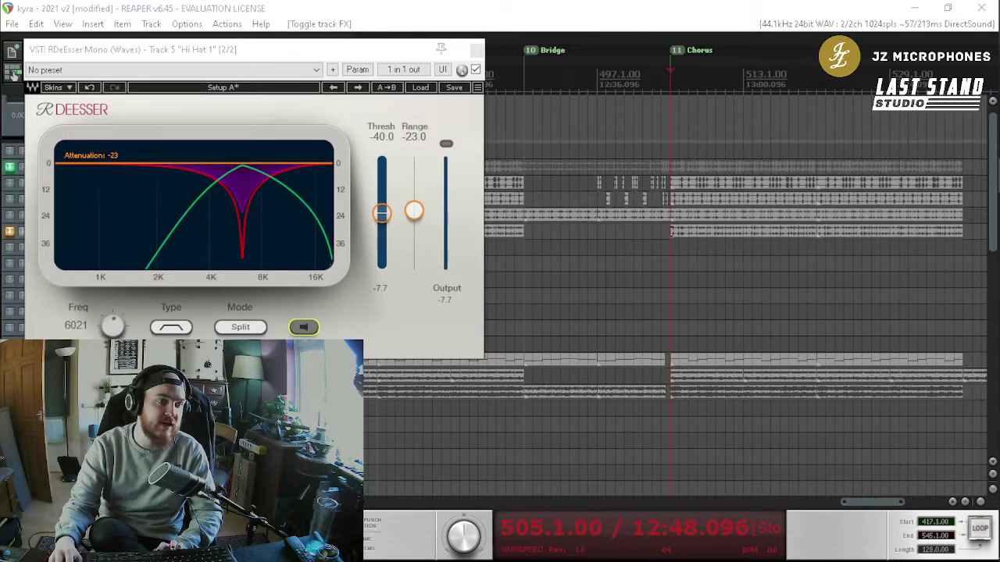
key(space)
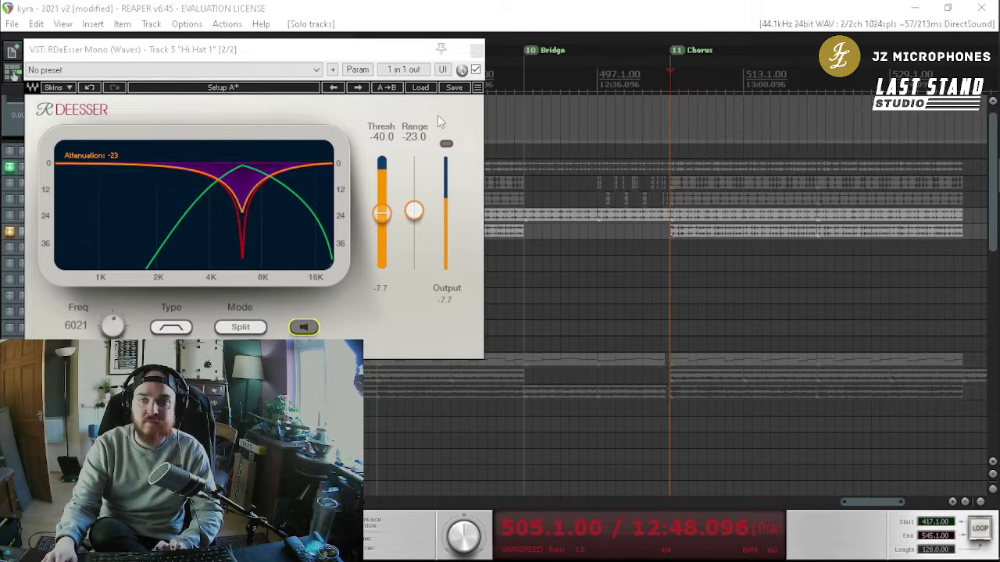
click(474, 71)
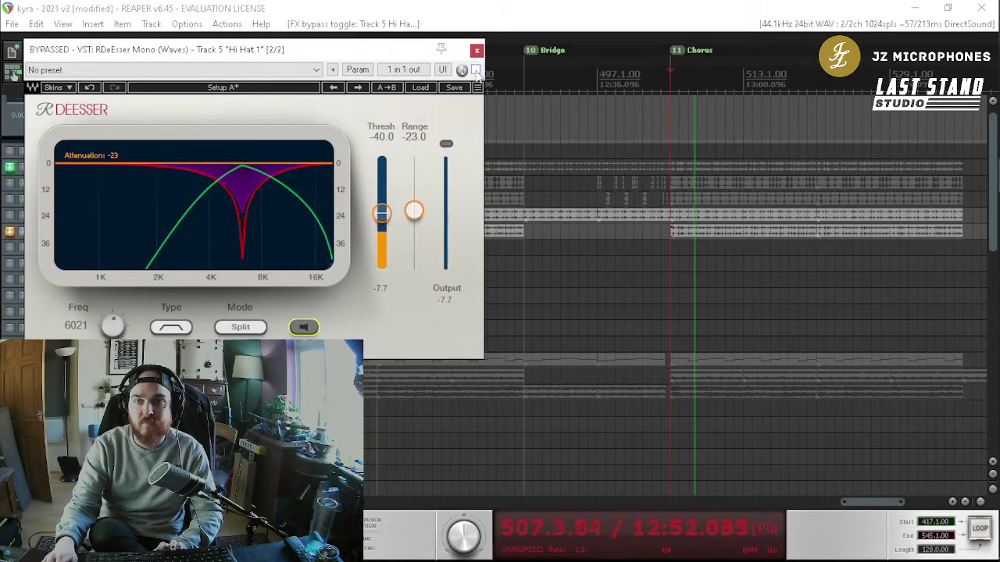
click(475, 71)
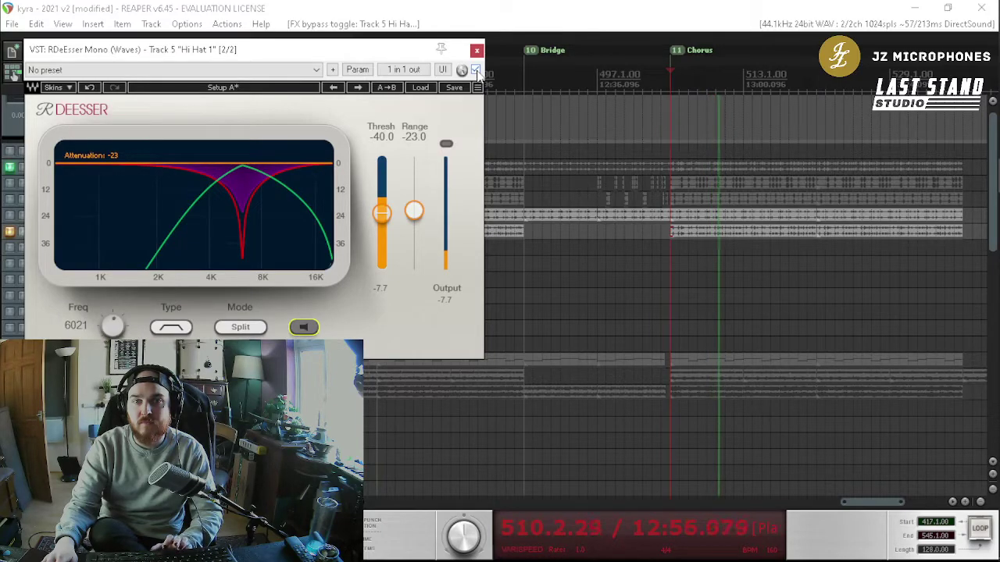
click(475, 70)
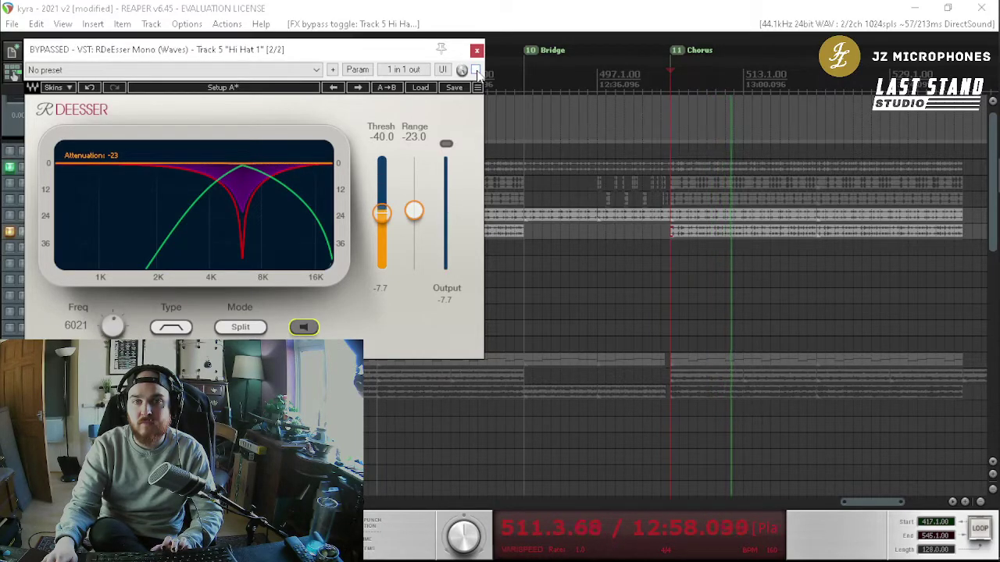
click(475, 71)
key(space)
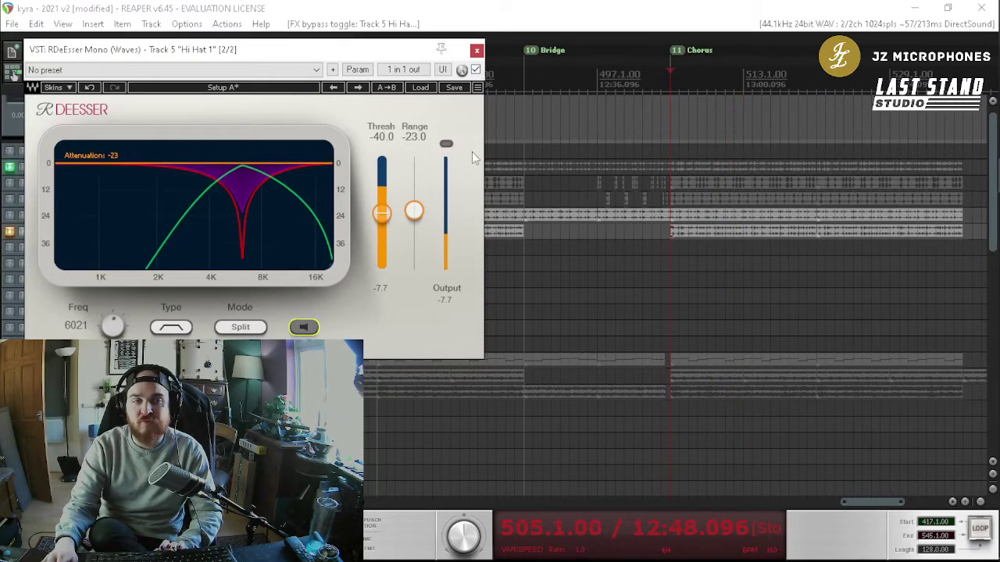
Step: Close the de-esser and solo Kick oneshot and Snare oneshot, with their effects enabled, in place of the hi-hats
click(477, 51)
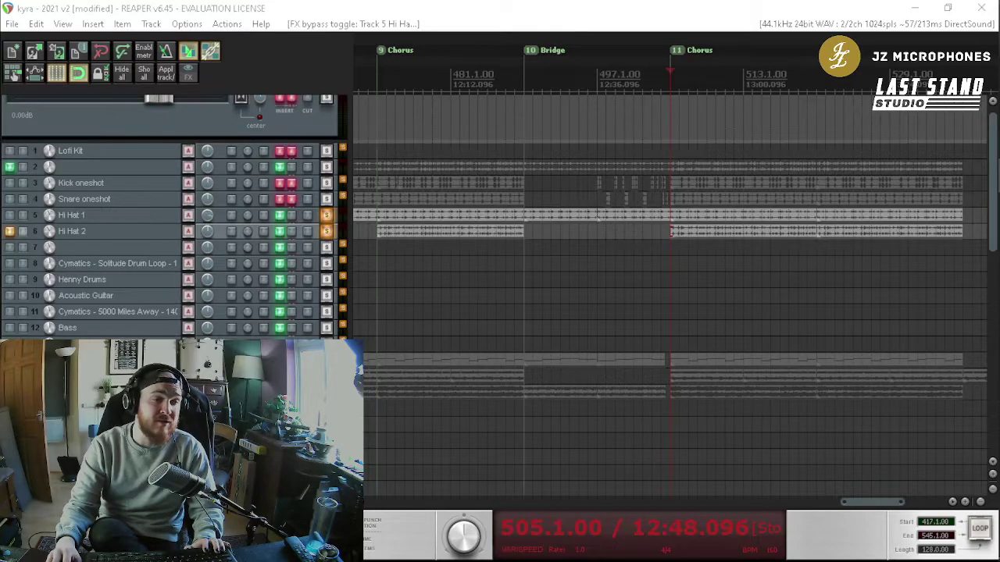
key(F6)
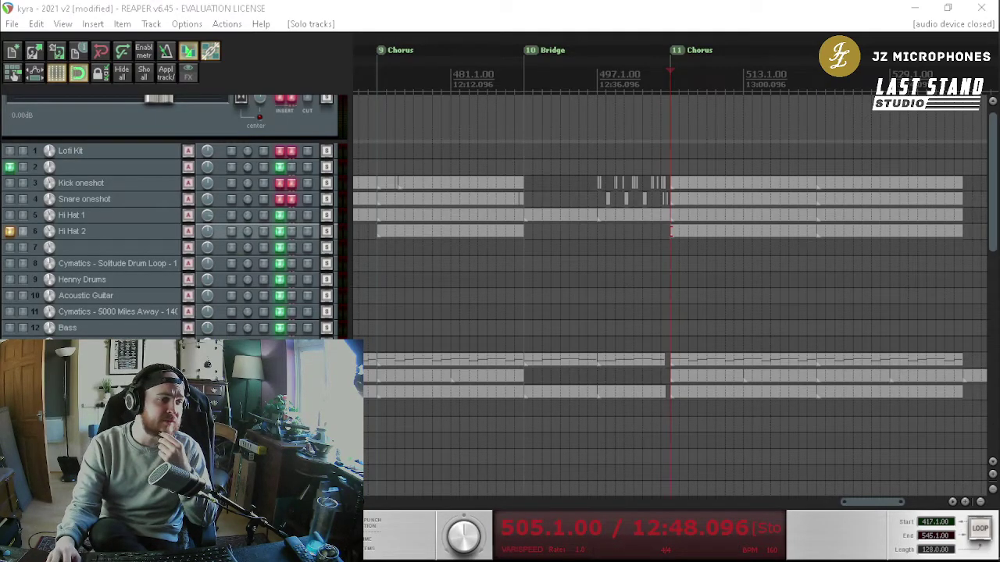
drag(290, 182, 326, 199)
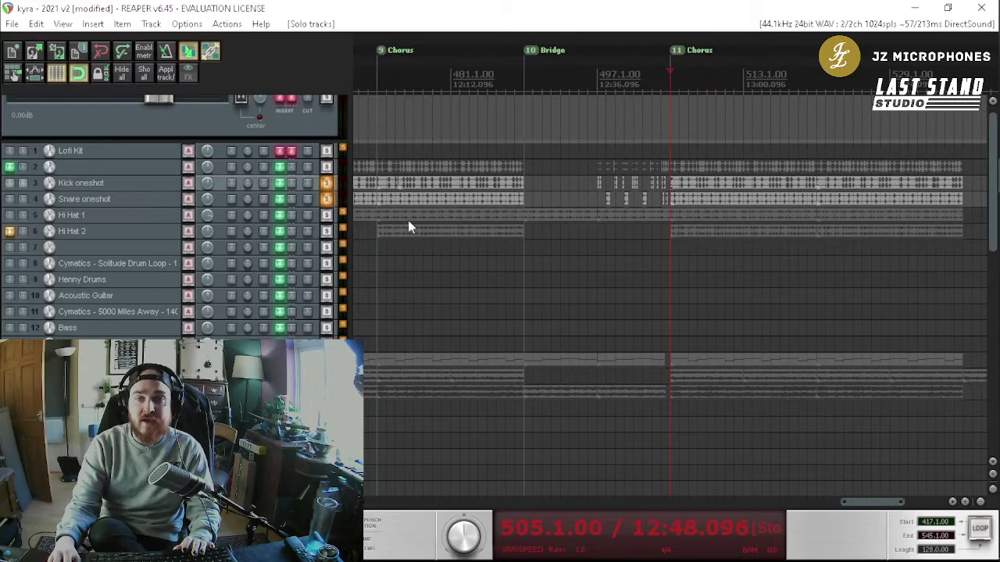
Step: Leave only Snare oneshot soloed and open its Lindell 50 Channel effect
click(327, 183)
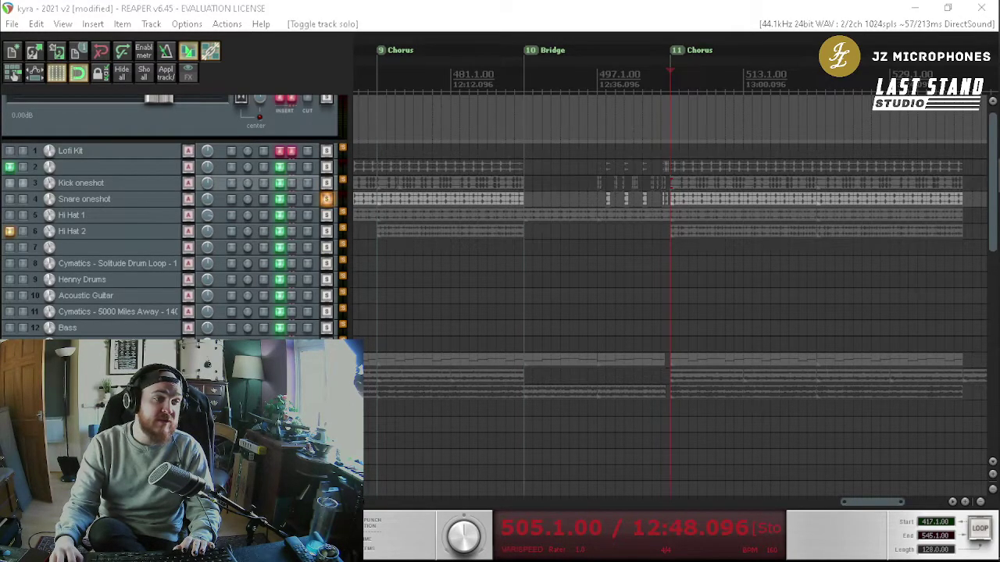
click(280, 198)
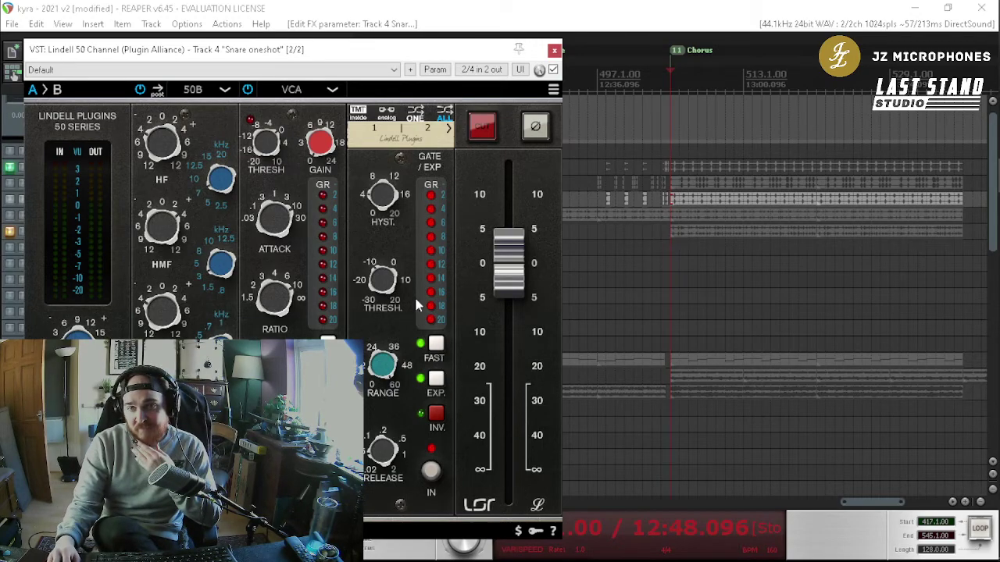
Step: Adjust the release and threshold of the gate/expander in the Lindell 50 Channel on Snare oneshot
drag(383, 462, 400, 405)
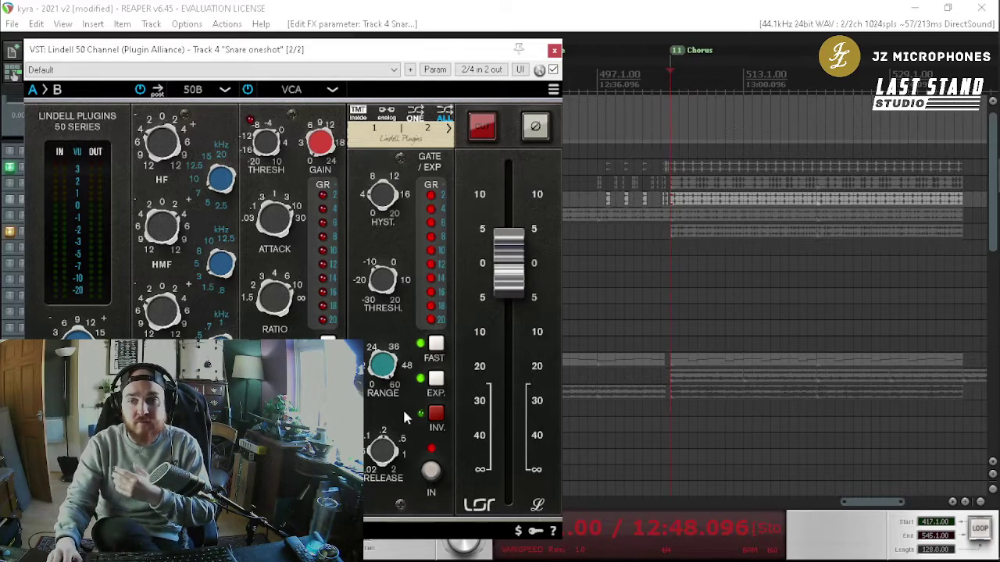
mouse_move(382, 283)
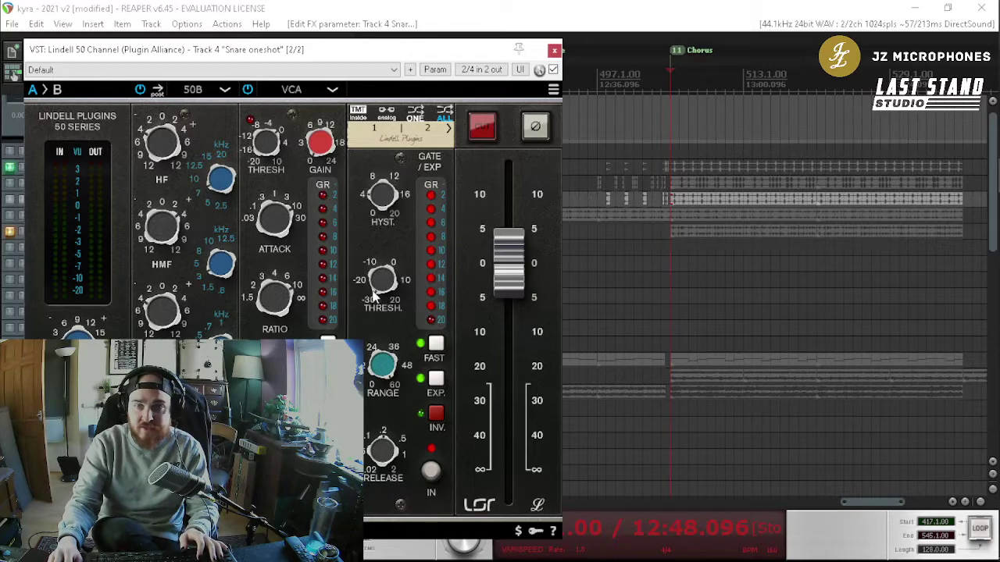
drag(376, 291, 397, 227)
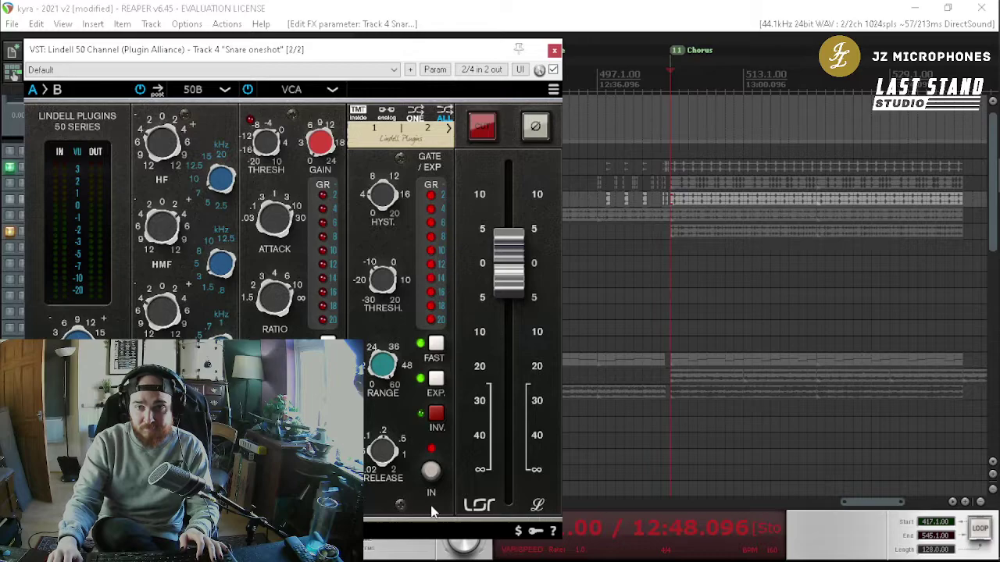
Step: Audition the soloed snare with its gate/expander switched off, before and after toggling the bypass of track 2's Valhalla effect
key(space)
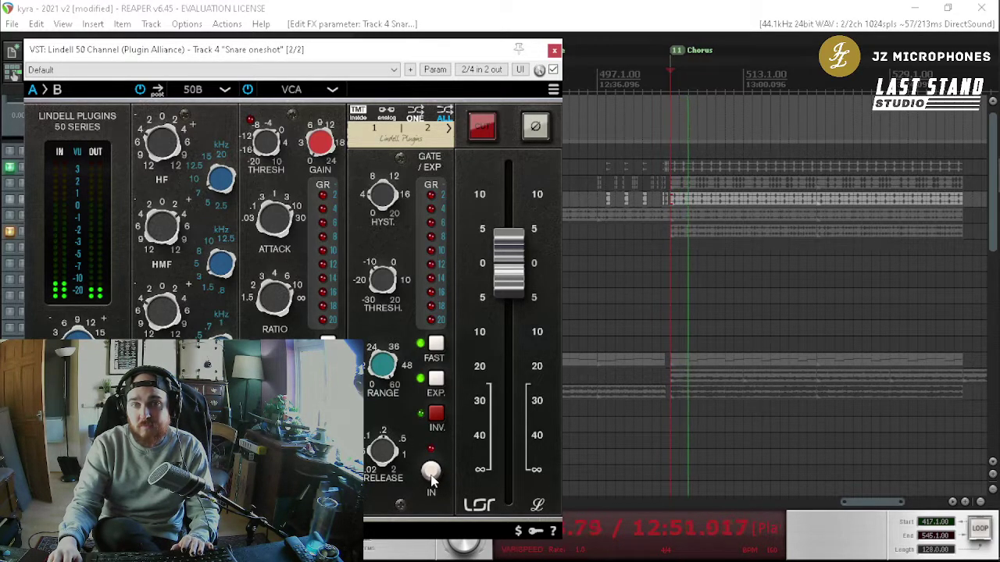
key(space)
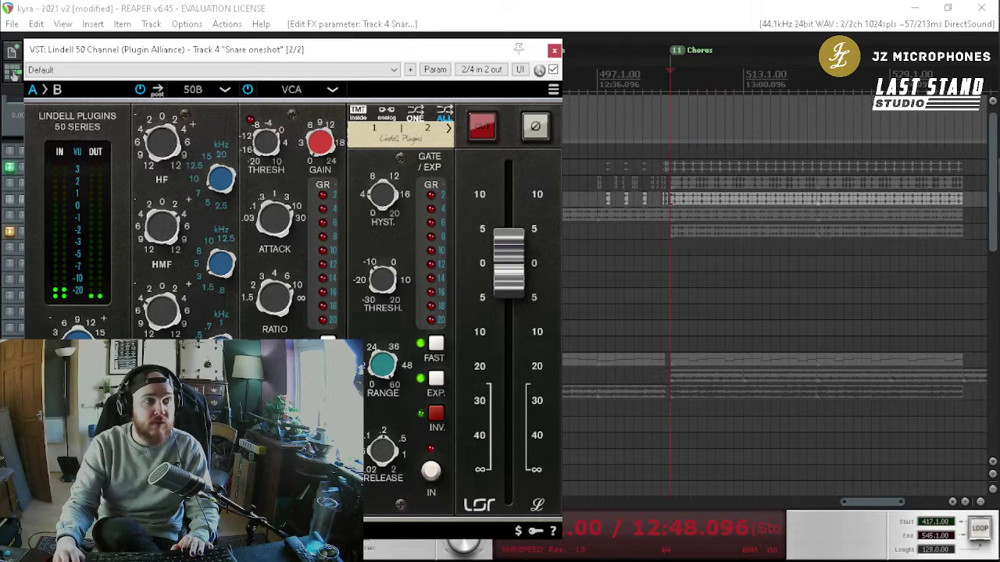
click(14, 73)
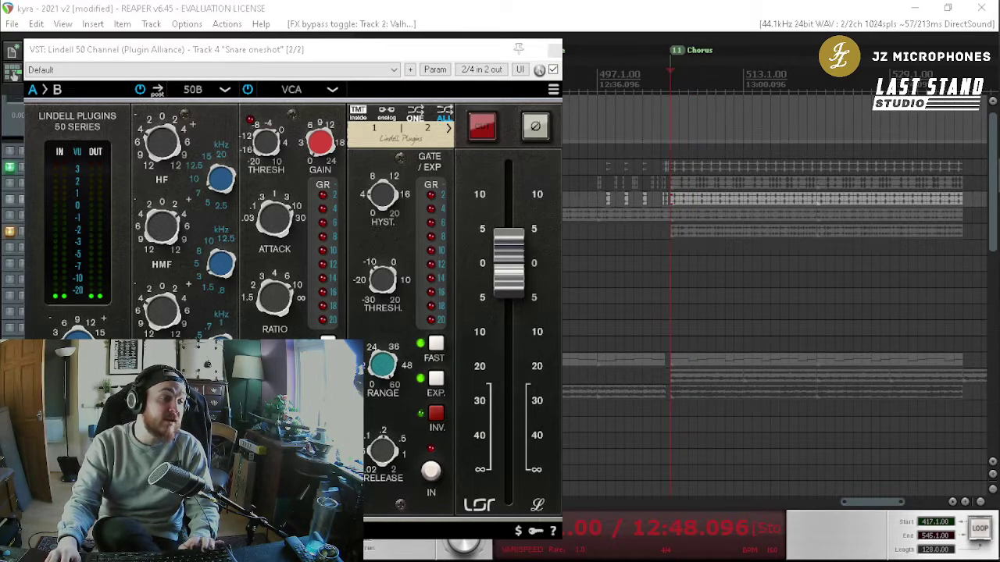
key(space)
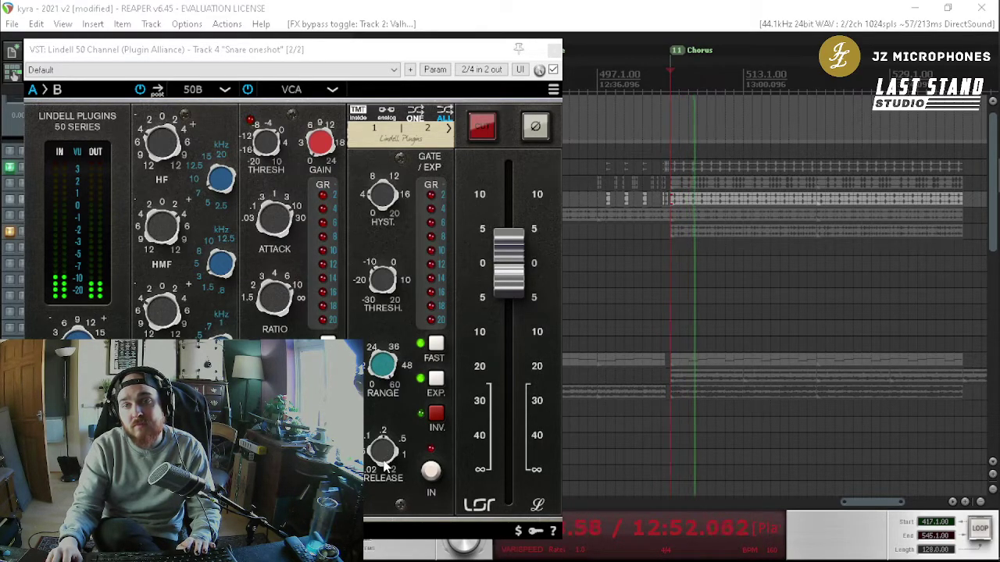
key(space)
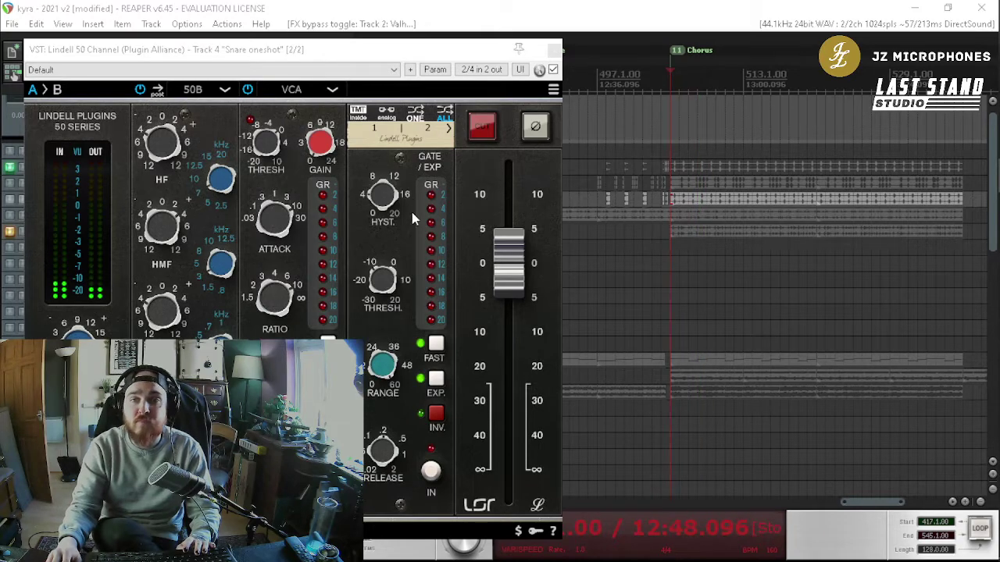
Step: Re-enable the snare's gate/expander with a release of 0.082 s, adjust its threshold, and play the last chorus
click(381, 453)
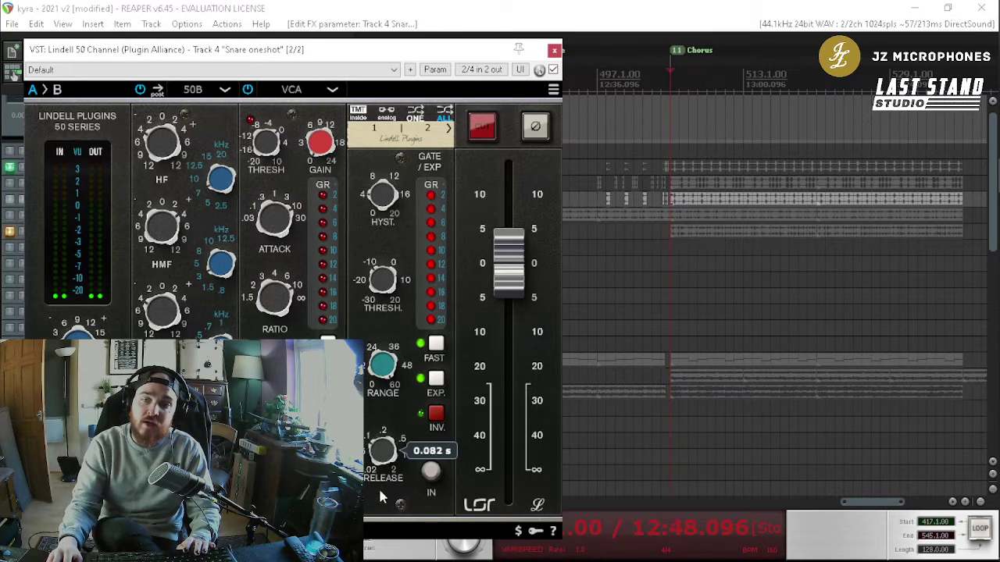
drag(395, 288, 397, 265)
key(space)
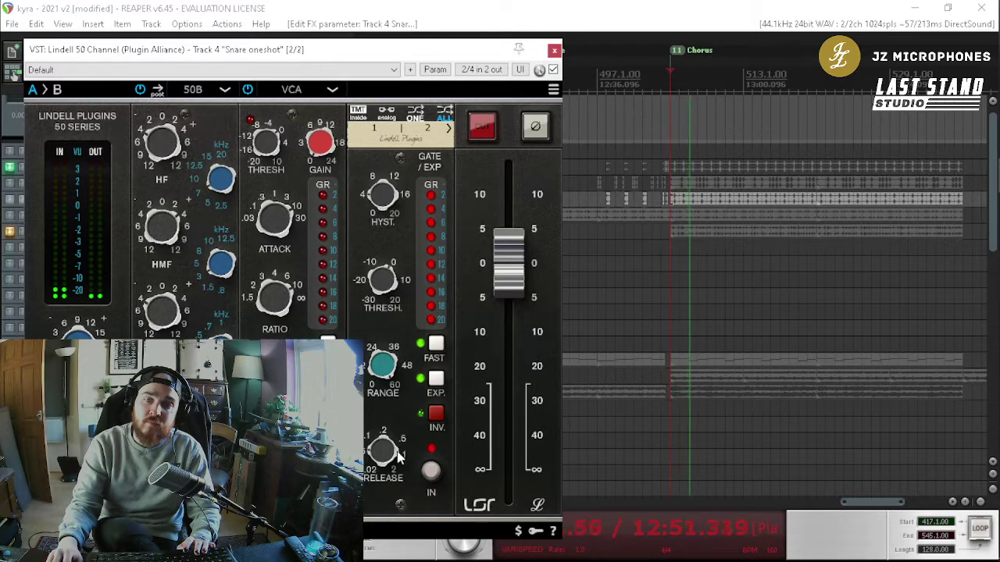
key(space)
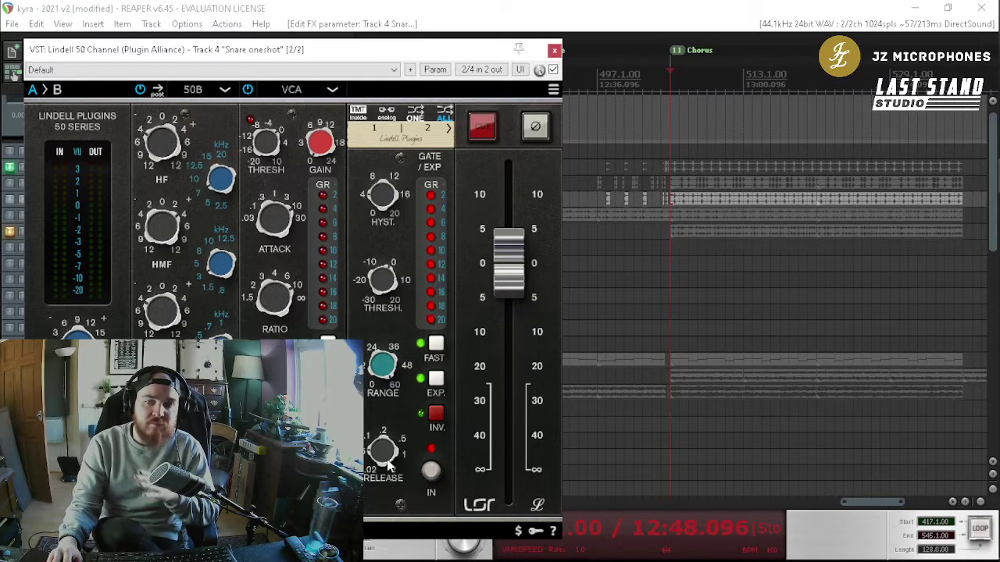
Step: Fine-tune the threshold of the snare's gate/expander around 0.40 dB
mouse_move(385, 283)
scroll(384, 282, up, 3)
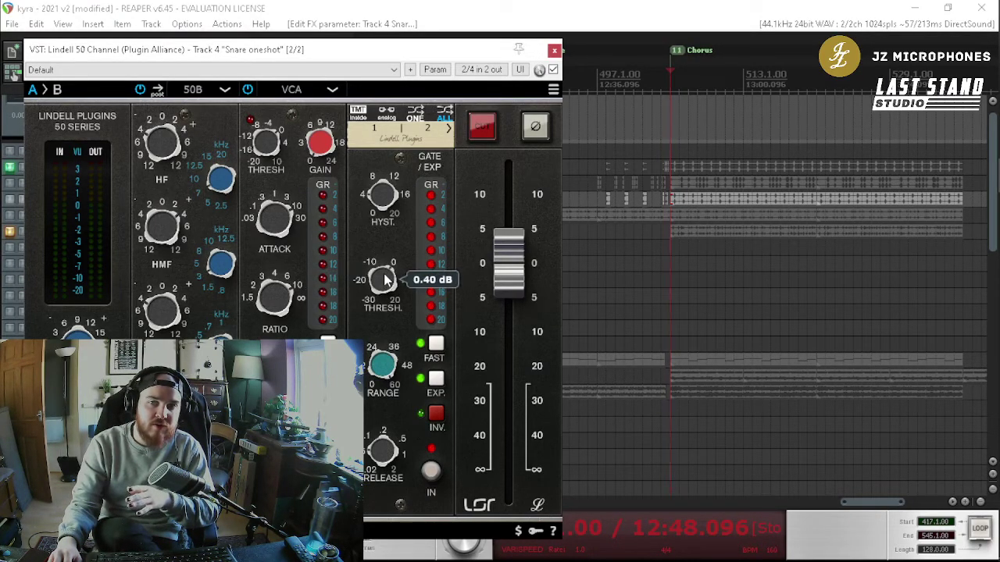
scroll(385, 281, down, 1)
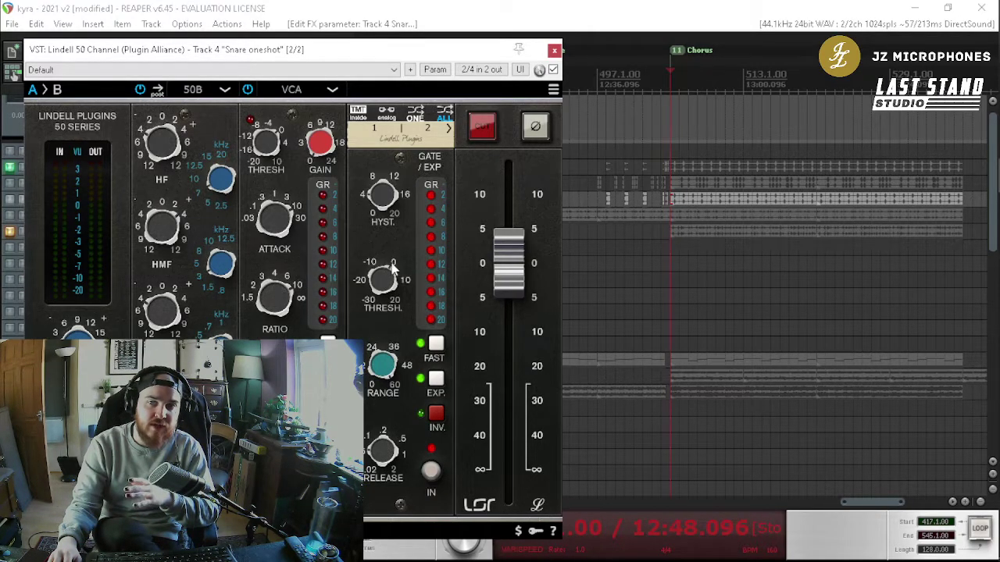
Step: Set the release of the snare's gate/expander to 0.144 s and sweep its threshold down to about -20.6 dB during playback
mouse_move(383, 460)
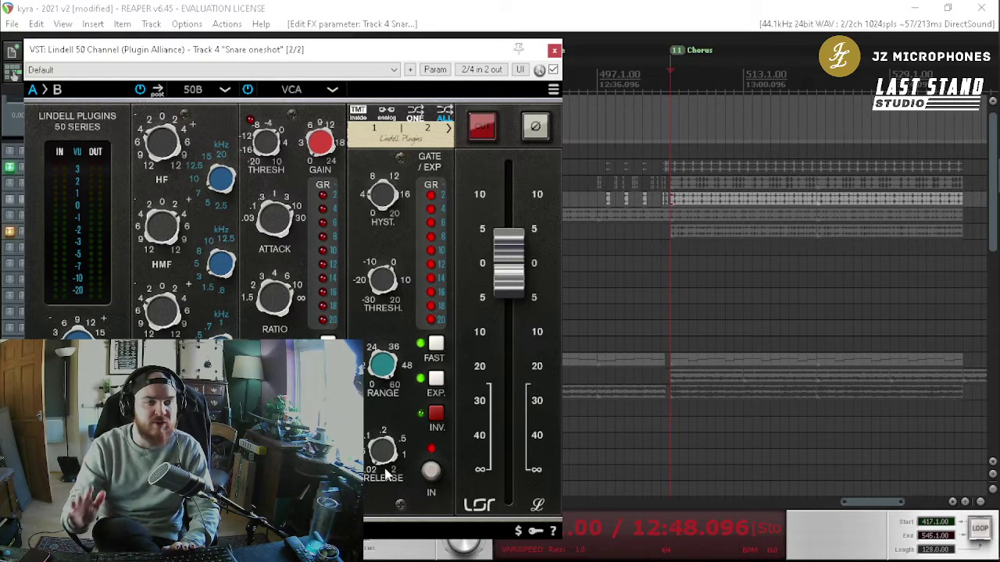
key(space)
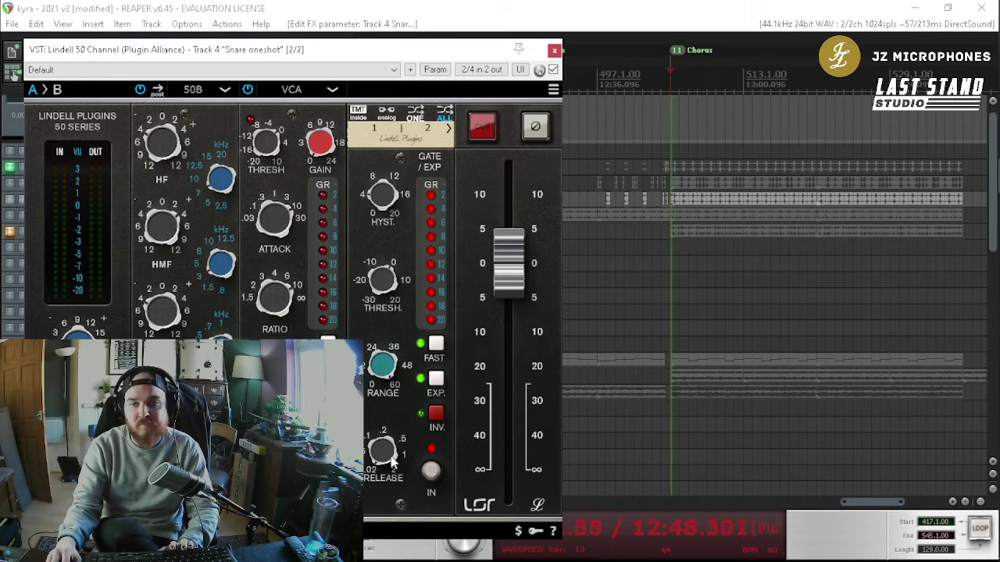
drag(393, 462, 412, 355)
key(space)
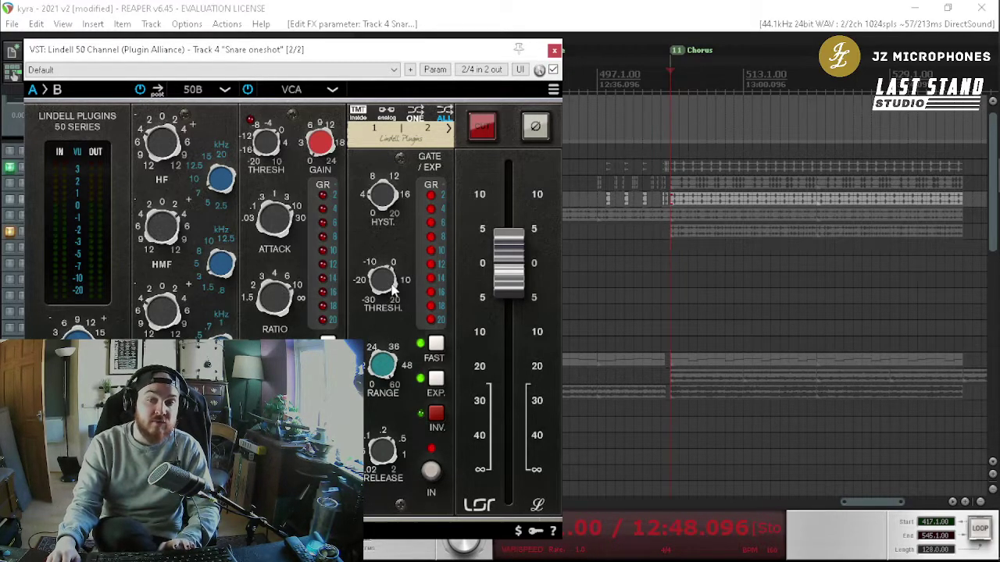
key(space)
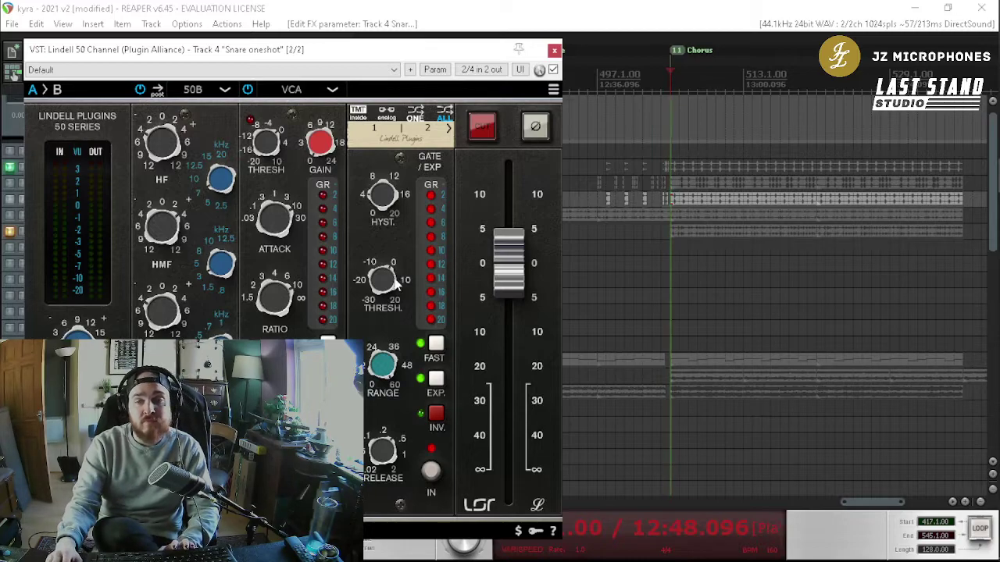
drag(393, 289, 396, 352)
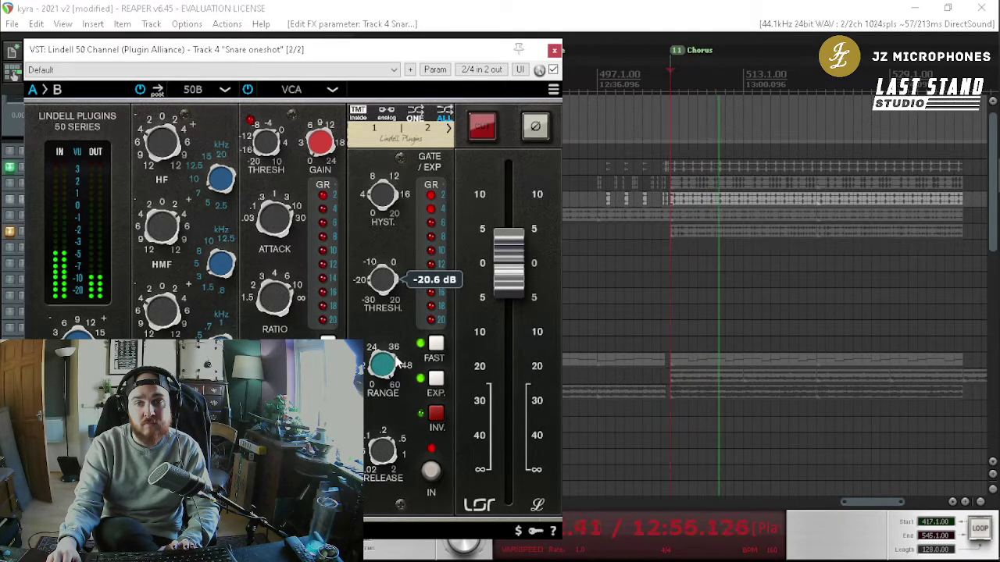
key(space)
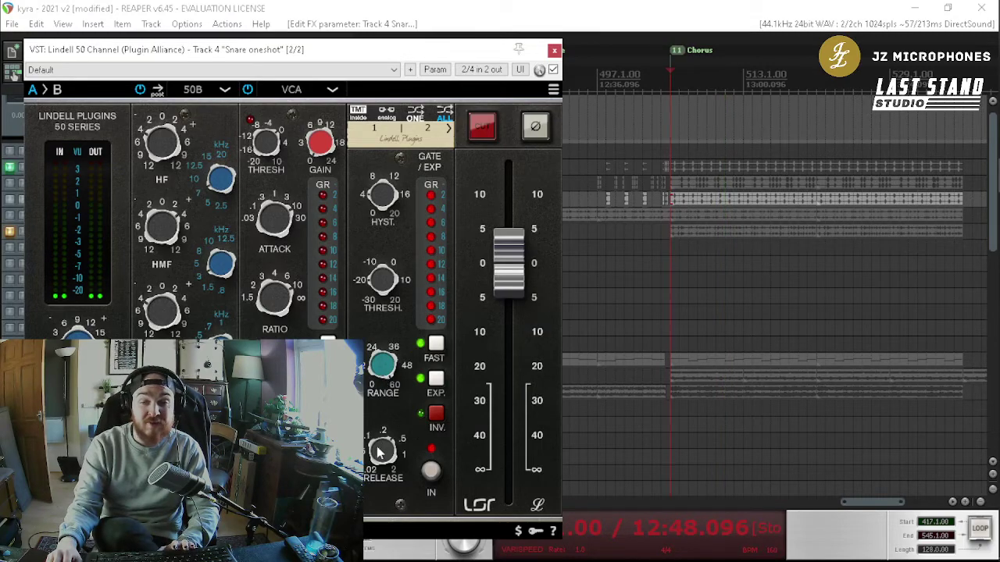
mouse_move(376, 455)
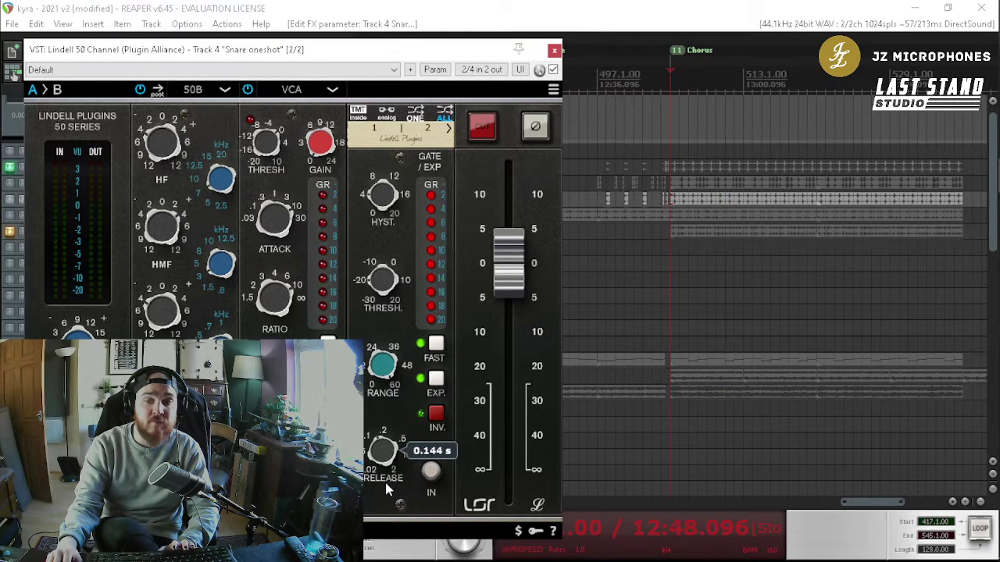
Step: Compare the start of the last chorus with the snare's gate/expander switched on, off and on again
key(space)
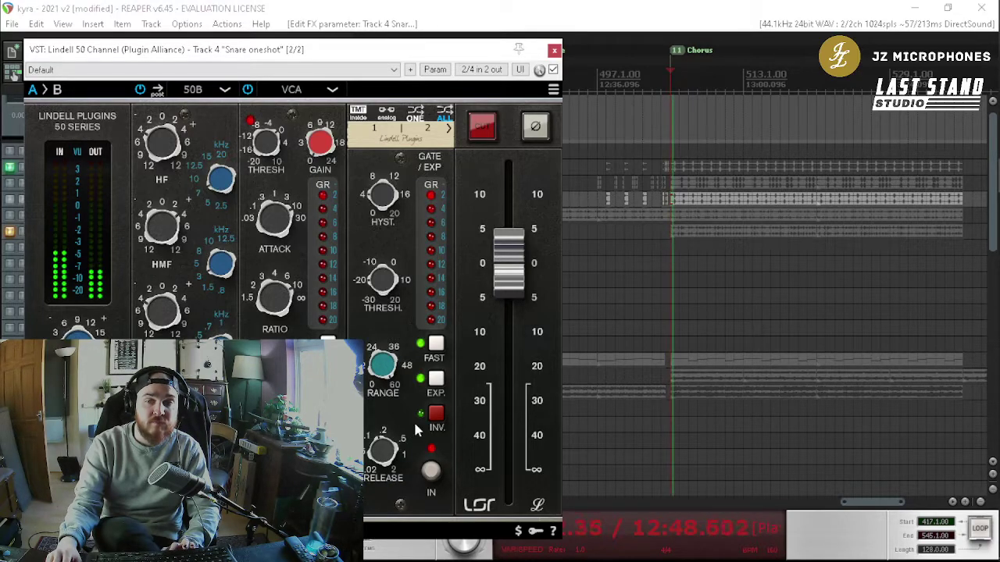
key(space)
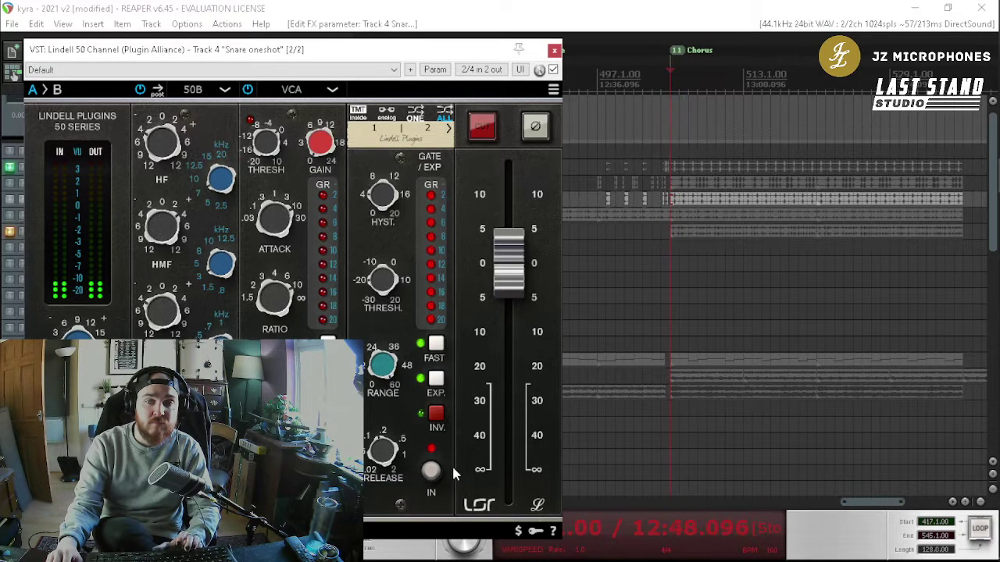
key(space)
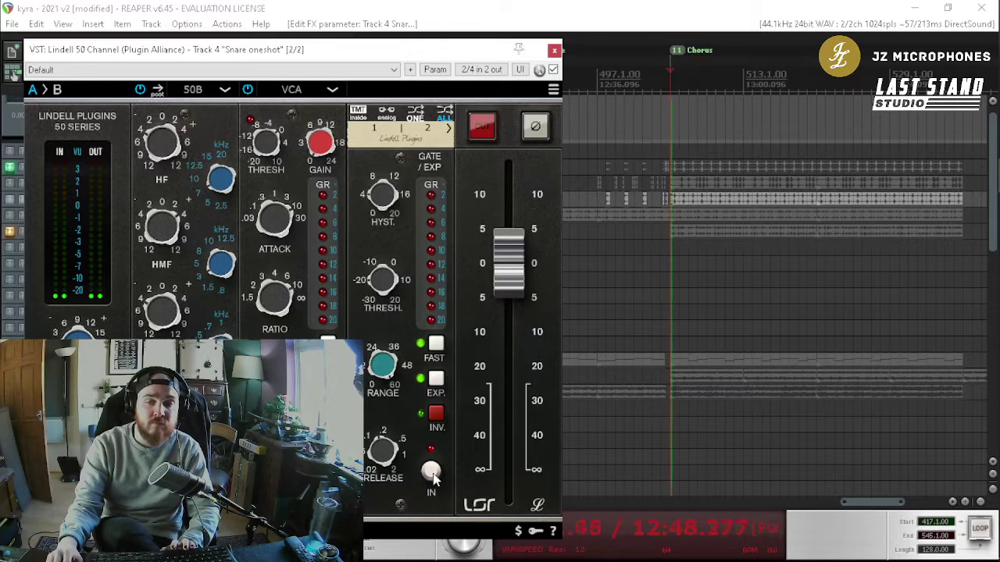
key(space)
click(432, 472)
key(space)
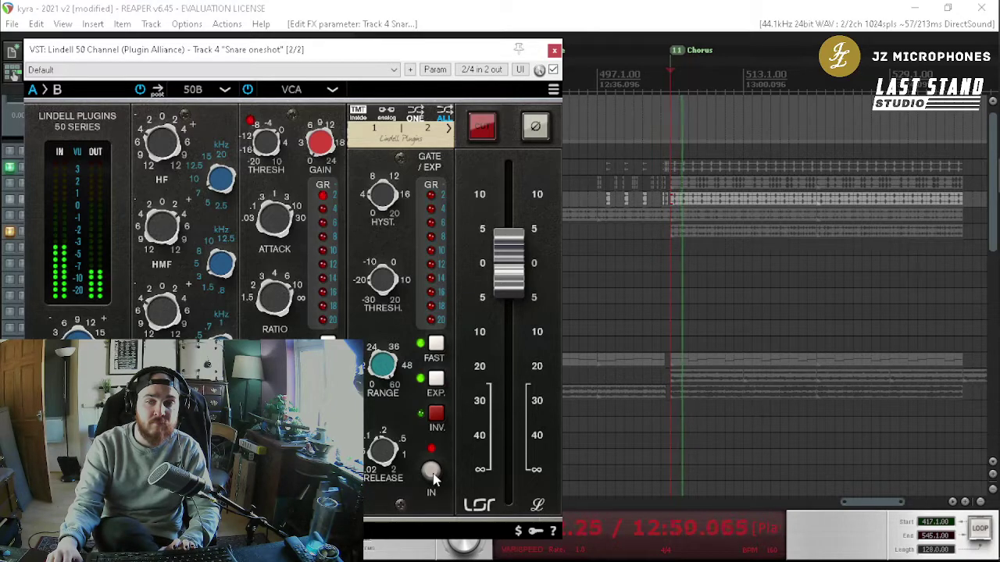
key(space)
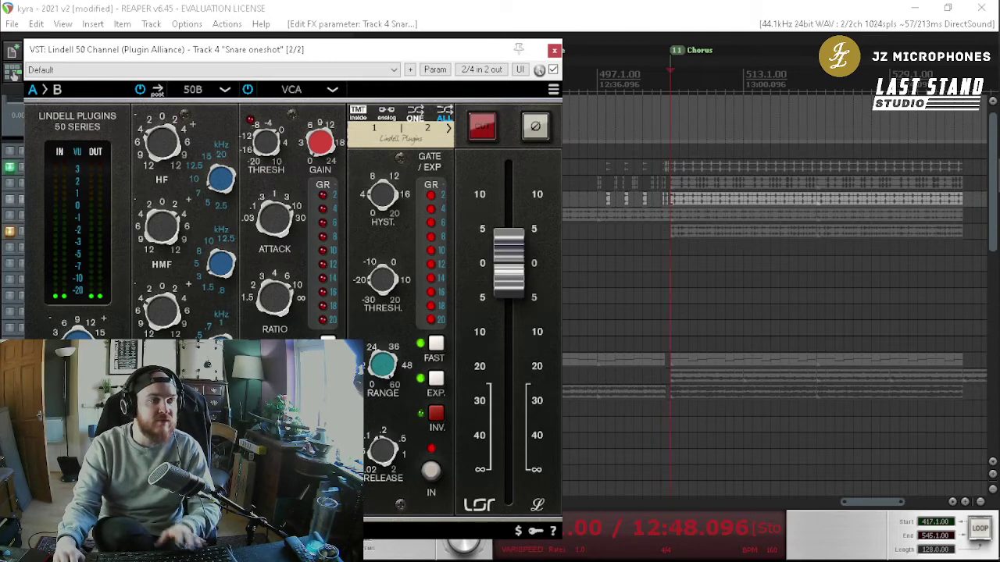
Step: Switch track 2's ValhallaVintageVerb back on and review its reverb settings after closing the snare's channel plugin
click(14, 74)
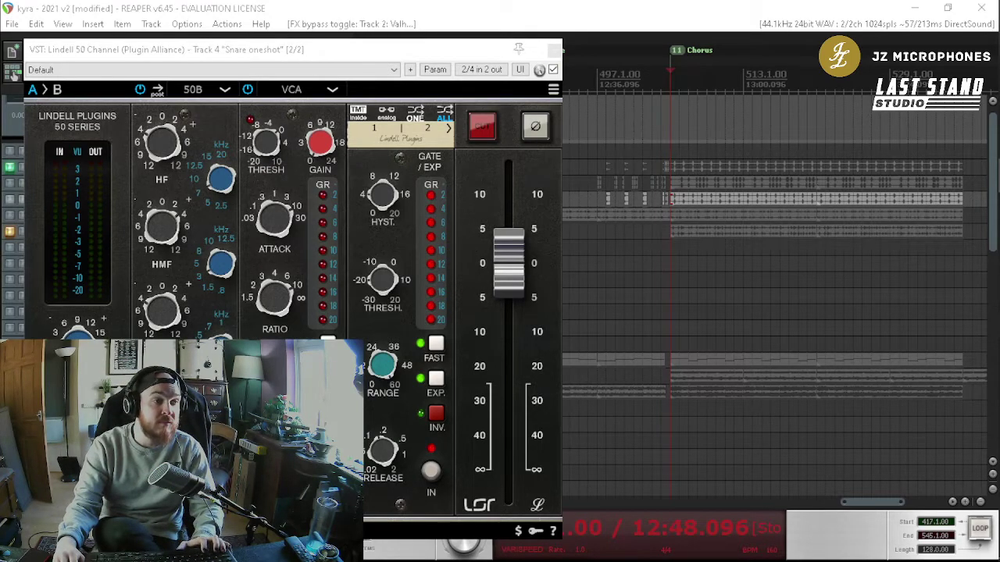
click(553, 49)
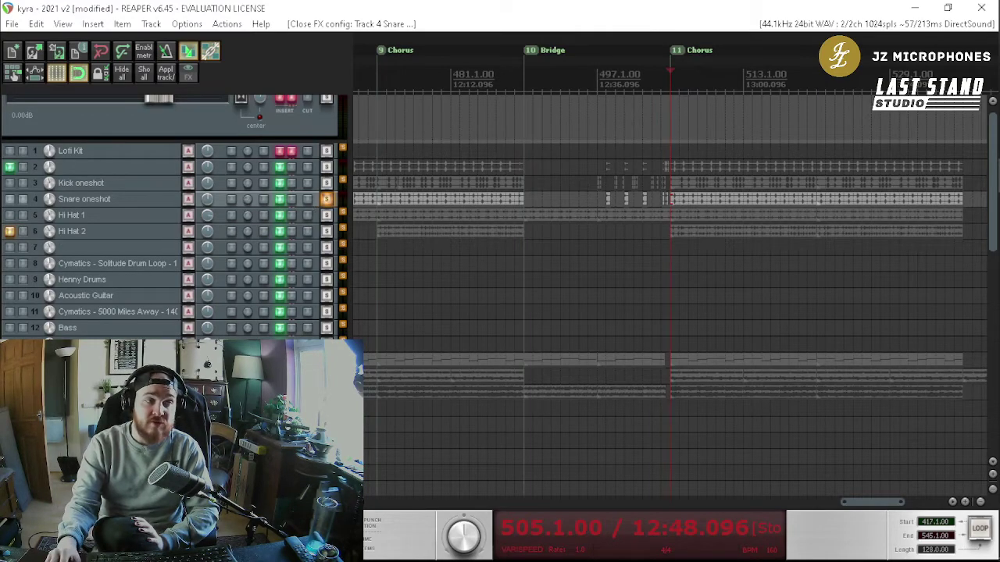
click(326, 167)
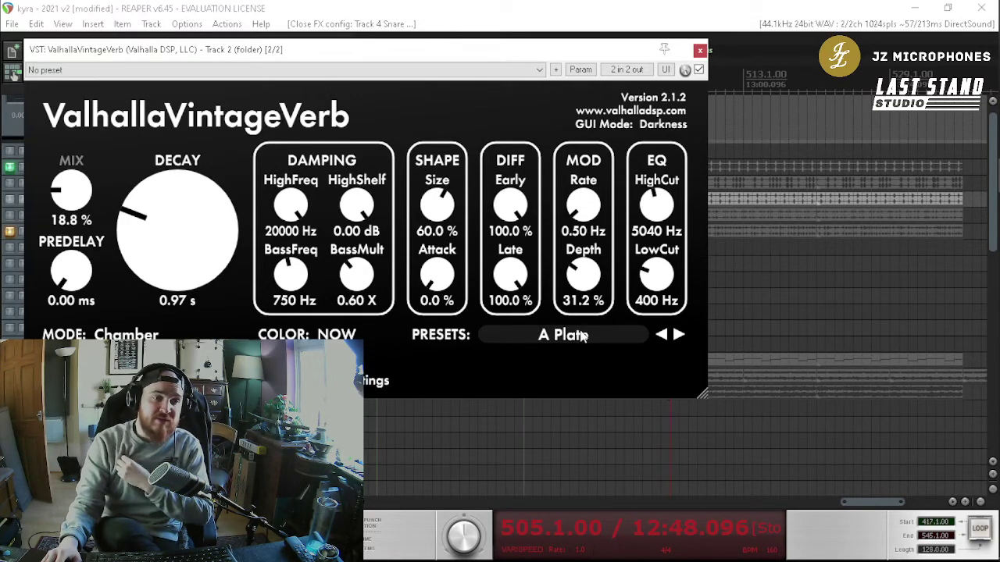
click(699, 51)
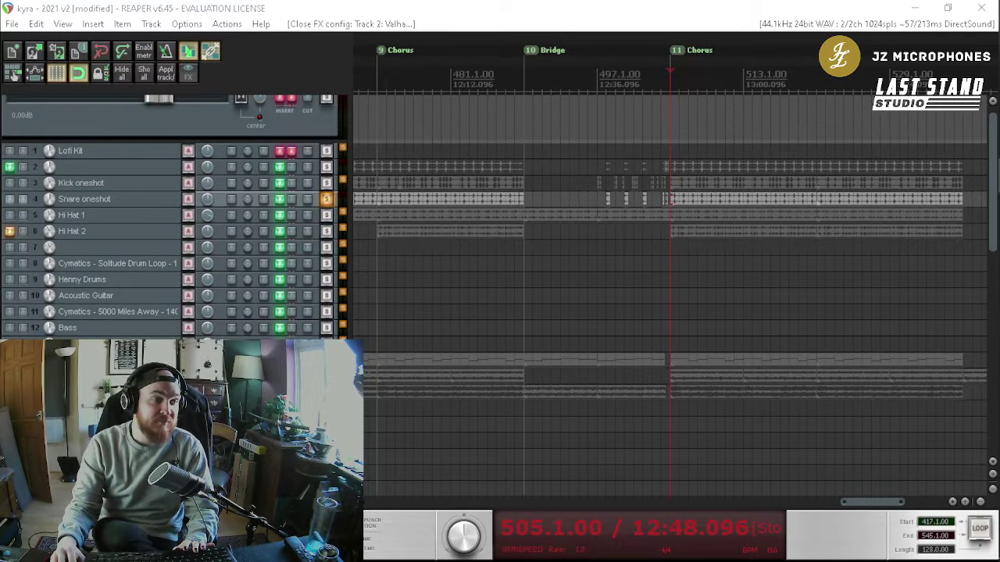
Step: Add FabFilter Pro-G (Mono) to the Kick oneshot track and audition the kick with the gate temporarily bypassed
key(alt+s)
key(alt+s)
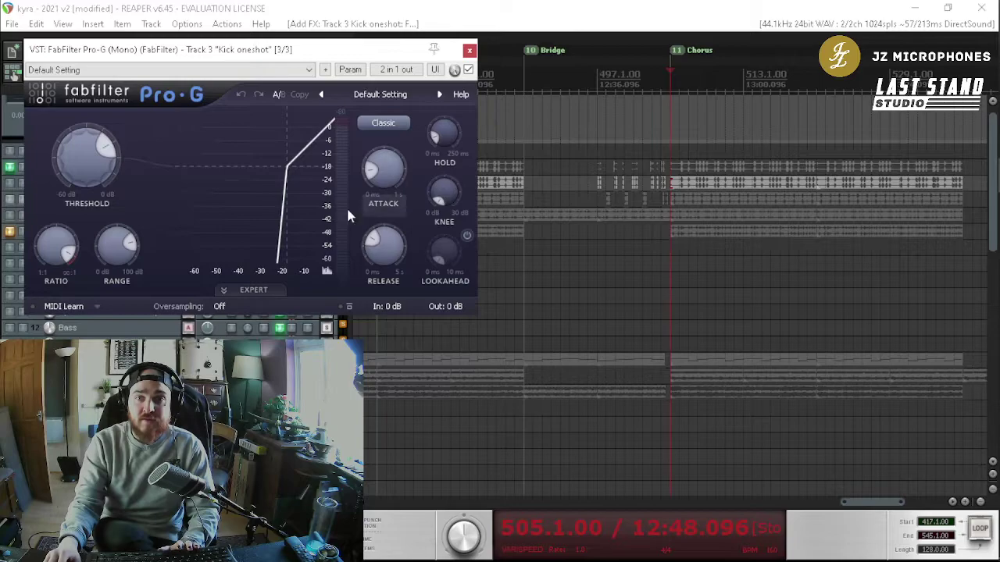
click(468, 69)
key(space)
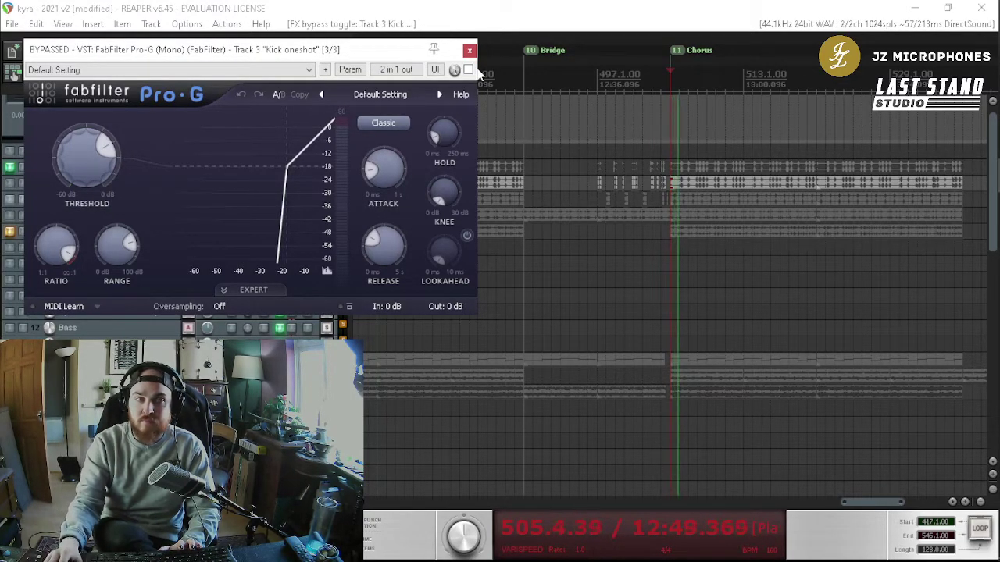
key(space)
click(468, 69)
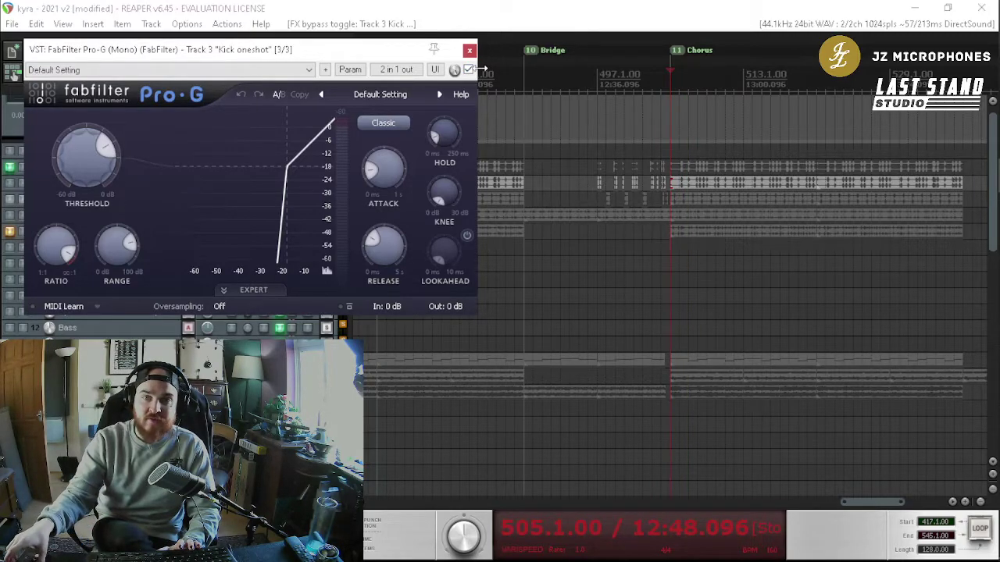
Step: Sweep the threshold of the kick's Pro-G gate while playing the last chorus
drag(73, 162, 66, 208)
key(space)
drag(80, 162, 147, 59)
key(space)
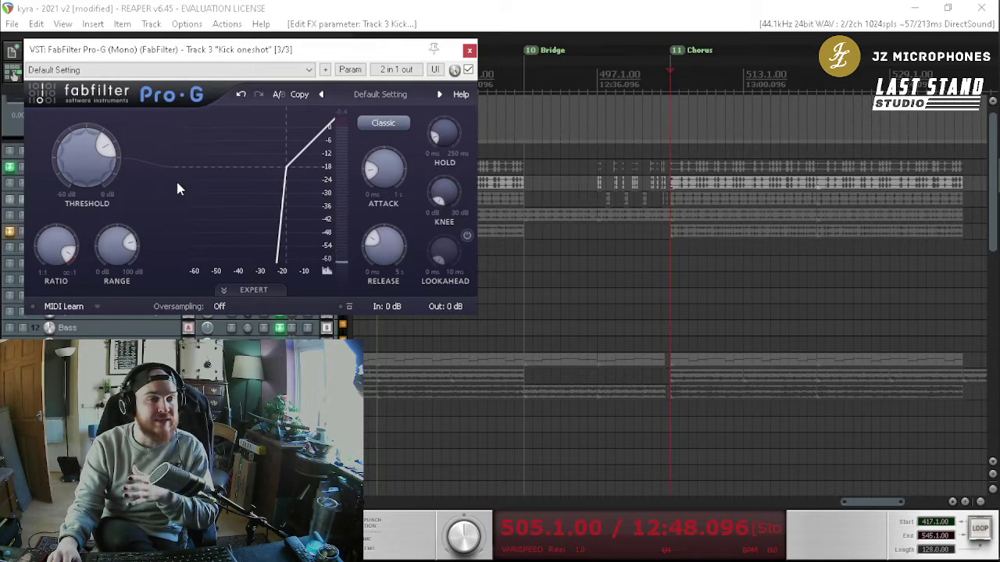
Step: Try the kick gate with a release of 404.5 ms and the threshold raised to about 0 dB during playback
mouse_move(372, 177)
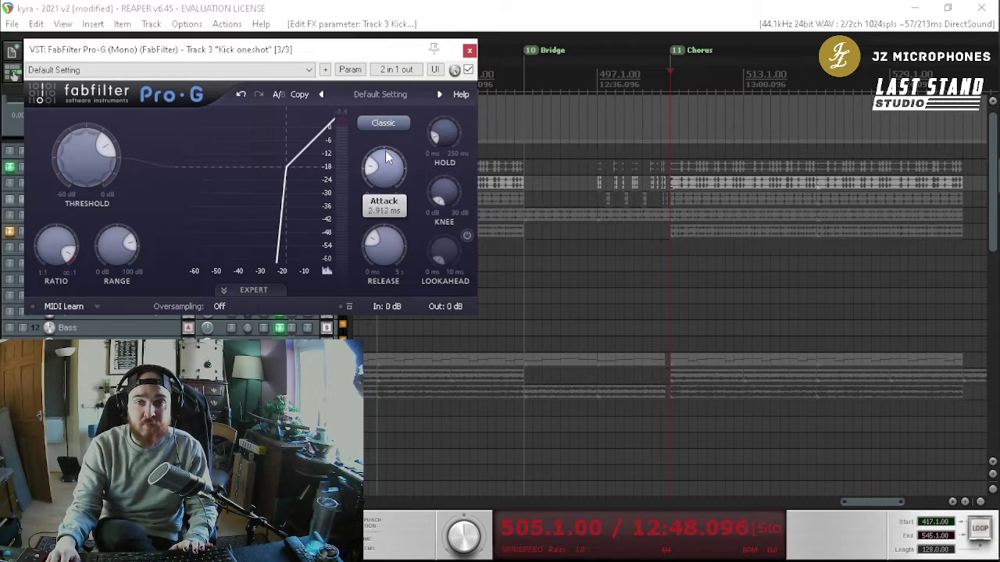
mouse_move(396, 240)
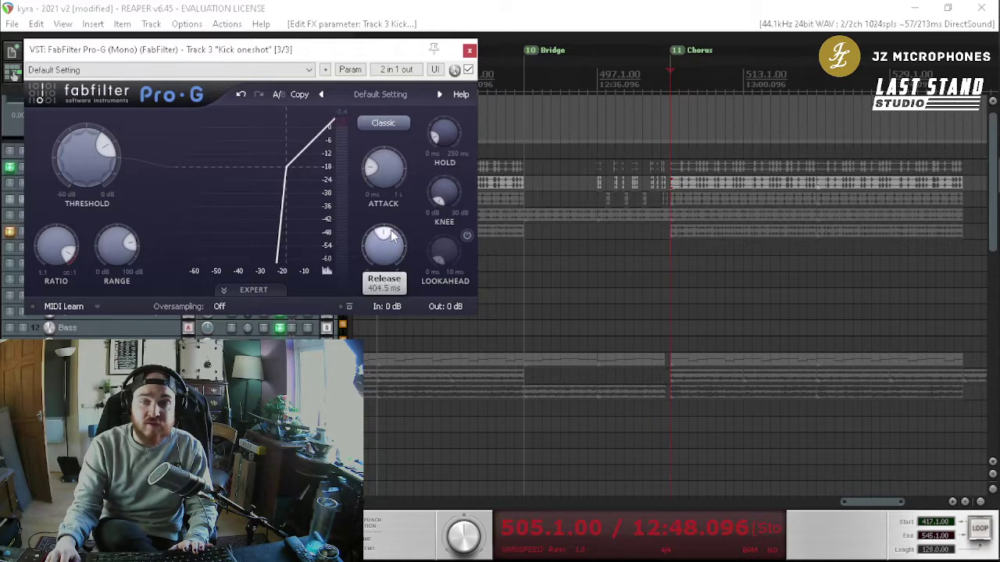
drag(92, 154, 121, 158)
key(space)
key(space)
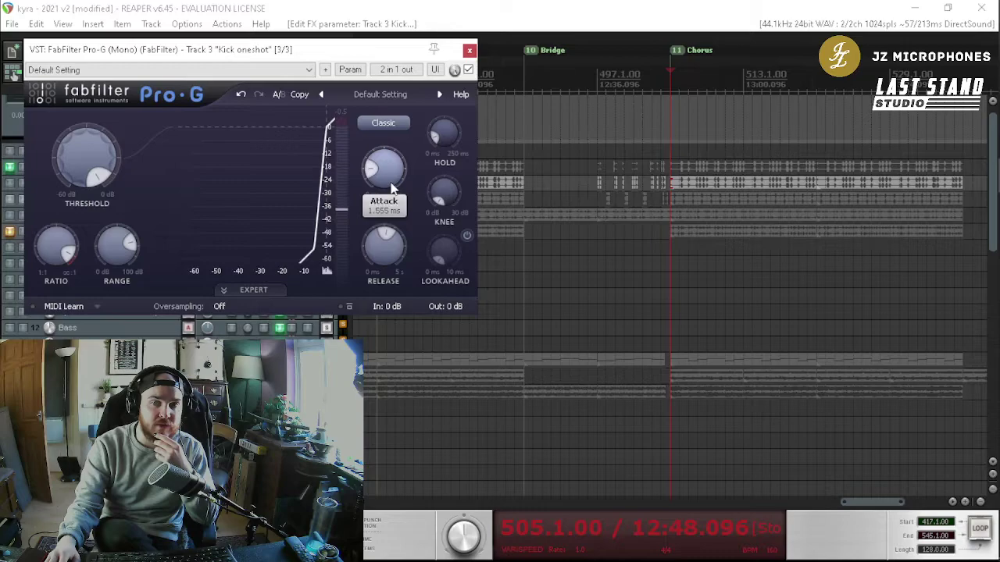
Step: Set the kick gate's attack to 0 ms and audition changes to the attack during playback
drag(393, 195, 392, 209)
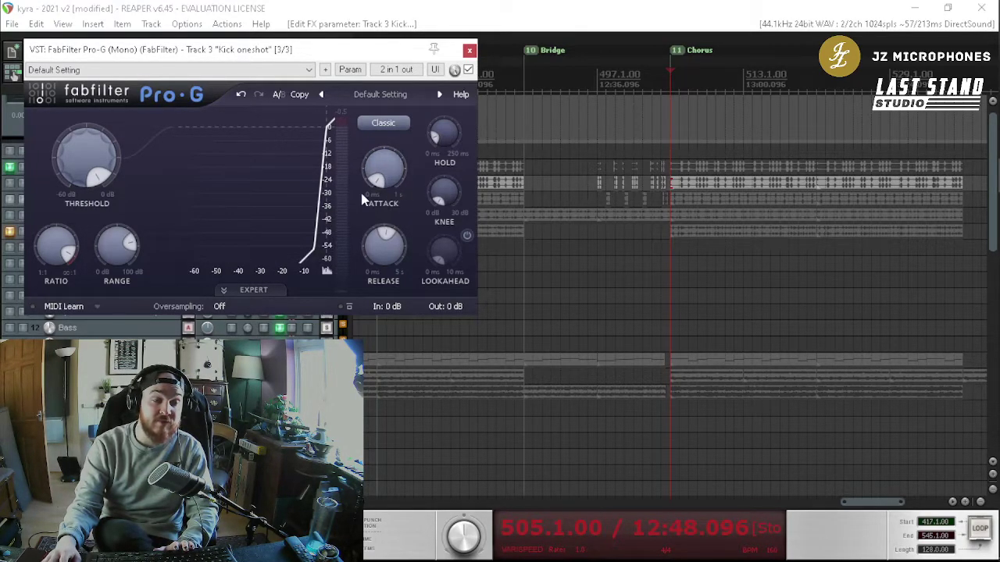
mouse_move(399, 169)
key(space)
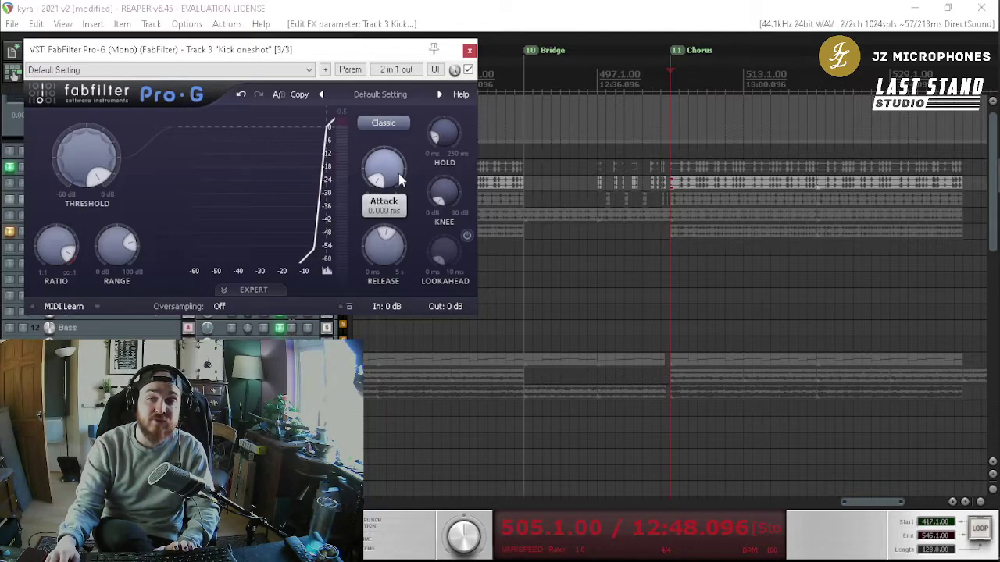
mouse_move(398, 182)
mouse_down()
mouse_move(392, 128)
mouse_move(406, 86)
mouse_move(417, 183)
mouse_up()
key(space)
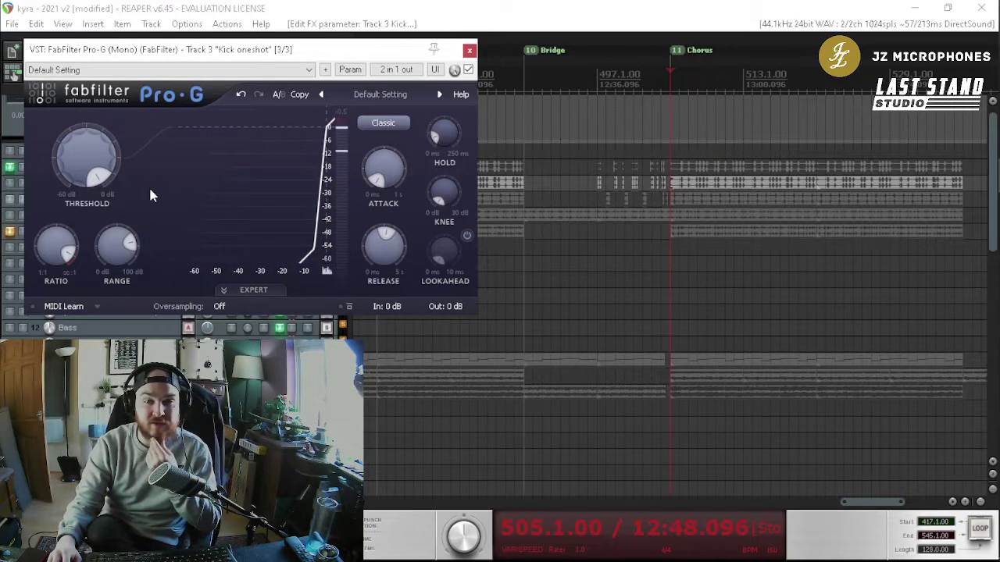
Step: Lower the kick gate's threshold to about -10 dB and shorten its release to 189.2 ms
drag(94, 179, 99, 201)
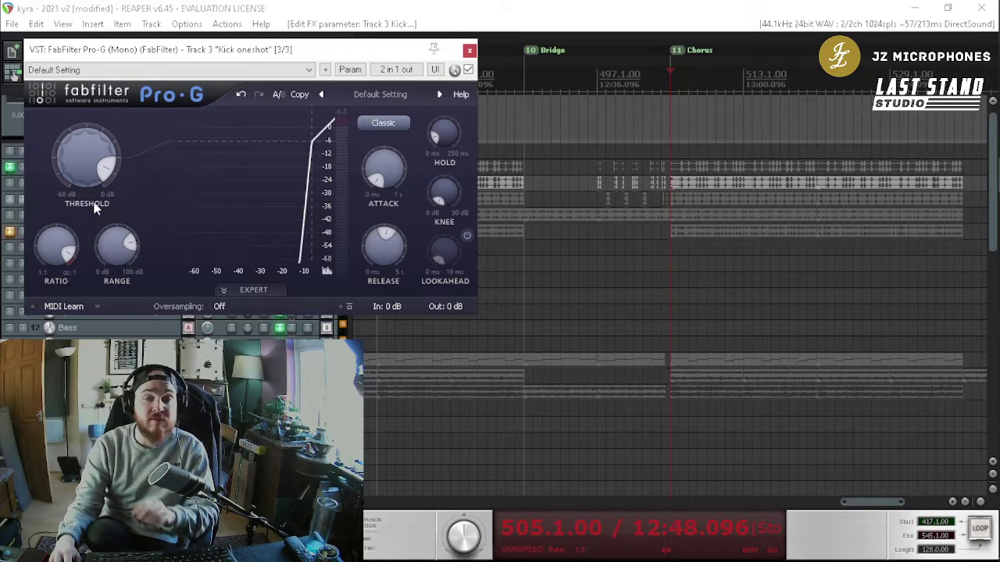
mouse_move(99, 177)
scroll(98, 177, down, 5)
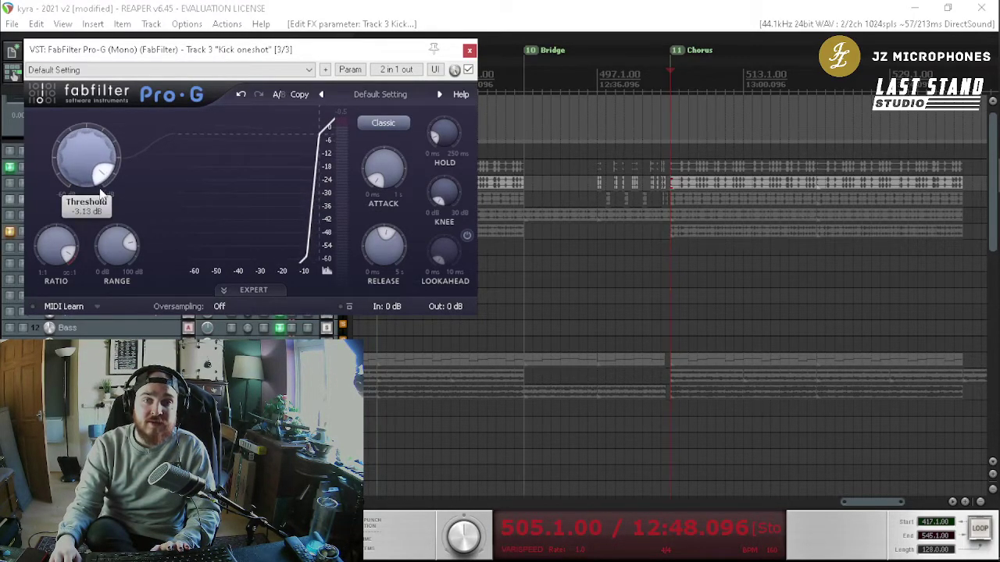
scroll(108, 177, up, 2)
drag(392, 256, 394, 288)
mouse_move(383, 271)
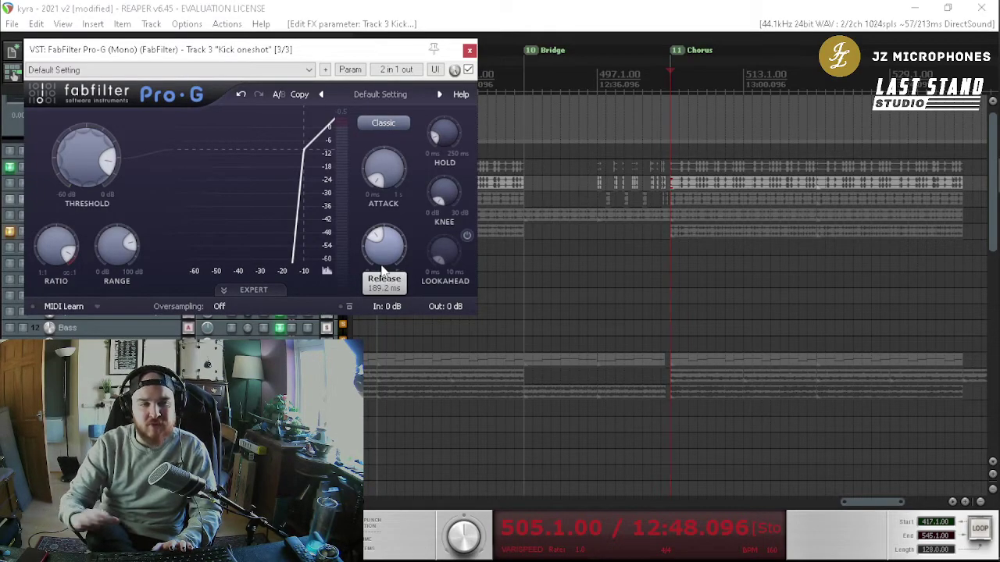
Step: Fine-tune the kick gate's threshold to about -12 dB during playback, and enable lookahead with an amount above 0 ms
key(space)
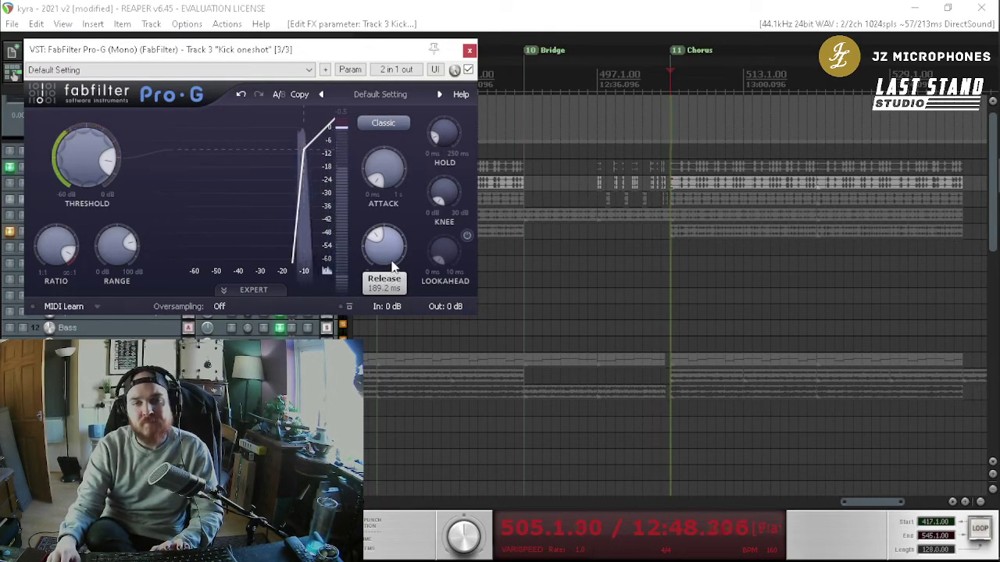
drag(79, 157, 85, 219)
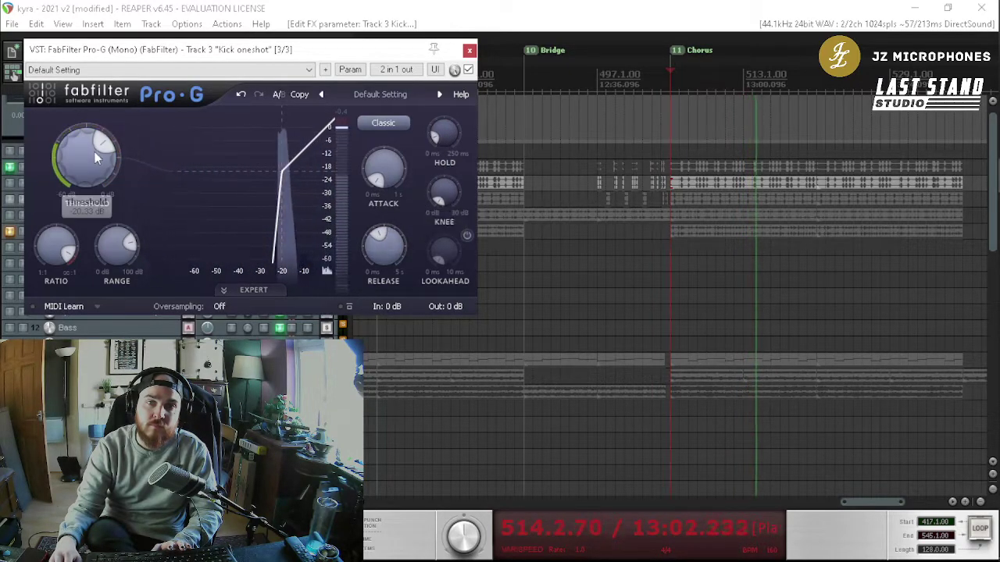
drag(86, 153, 116, 157)
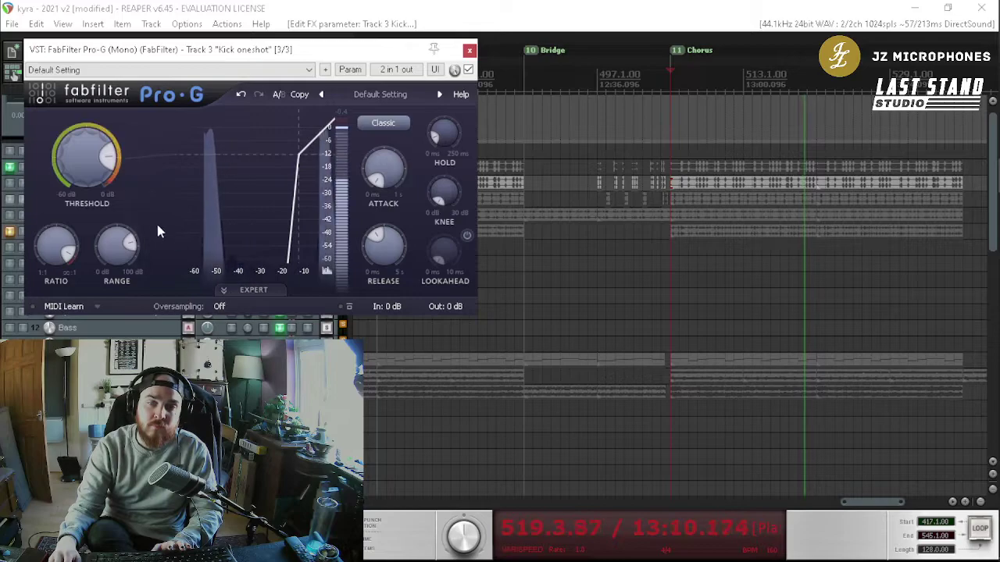
key(space)
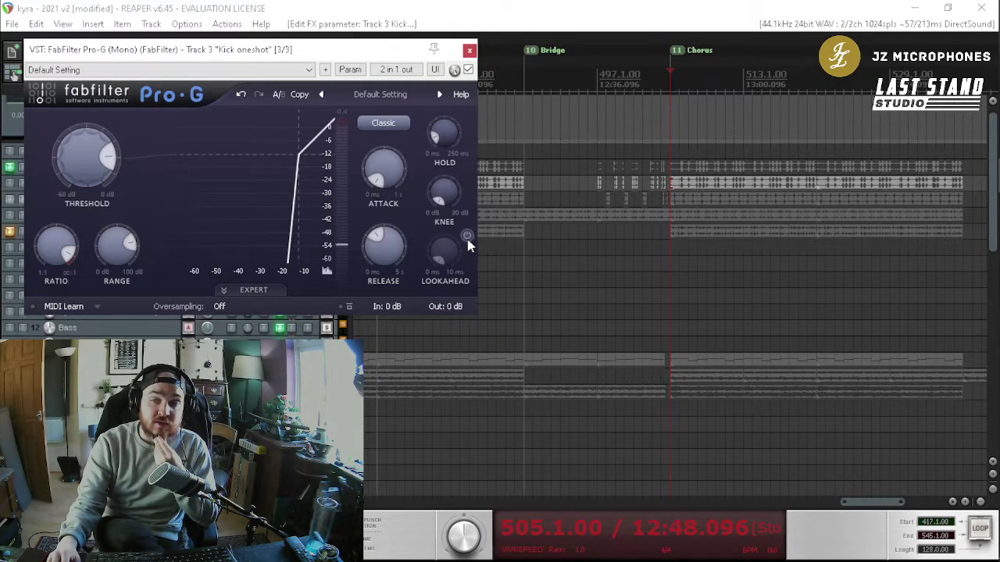
mouse_move(443, 252)
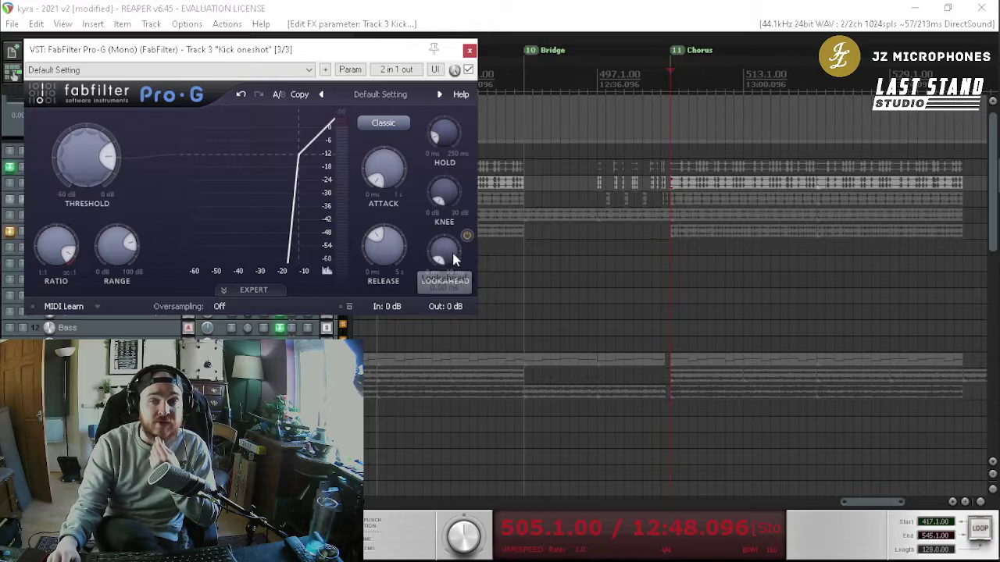
drag(453, 221, 471, 163)
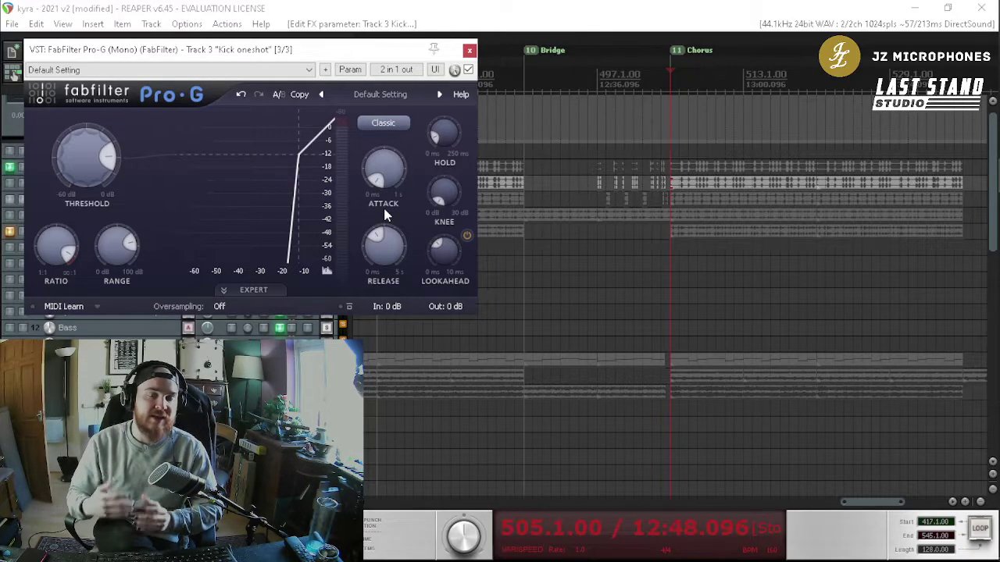
Step: Show the kick gate's expert settings and audition the soloed kick with the gate's current settings
click(275, 294)
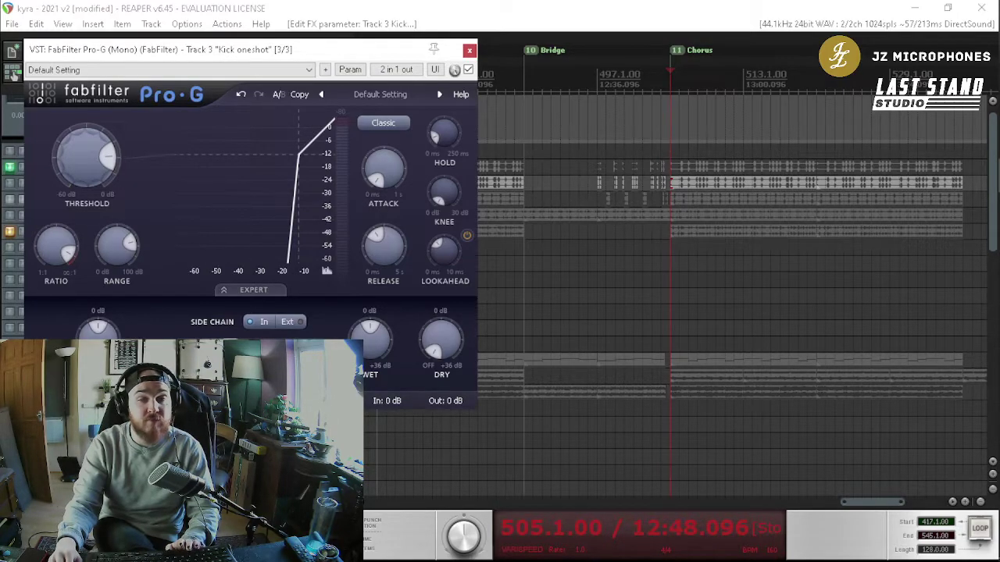
key(space)
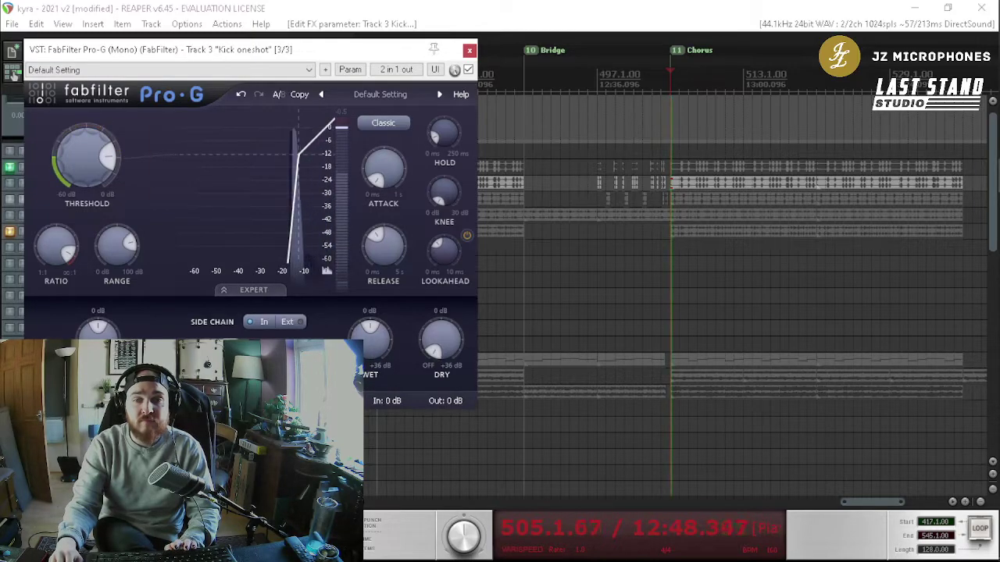
mouse_move(107, 168)
key(space)
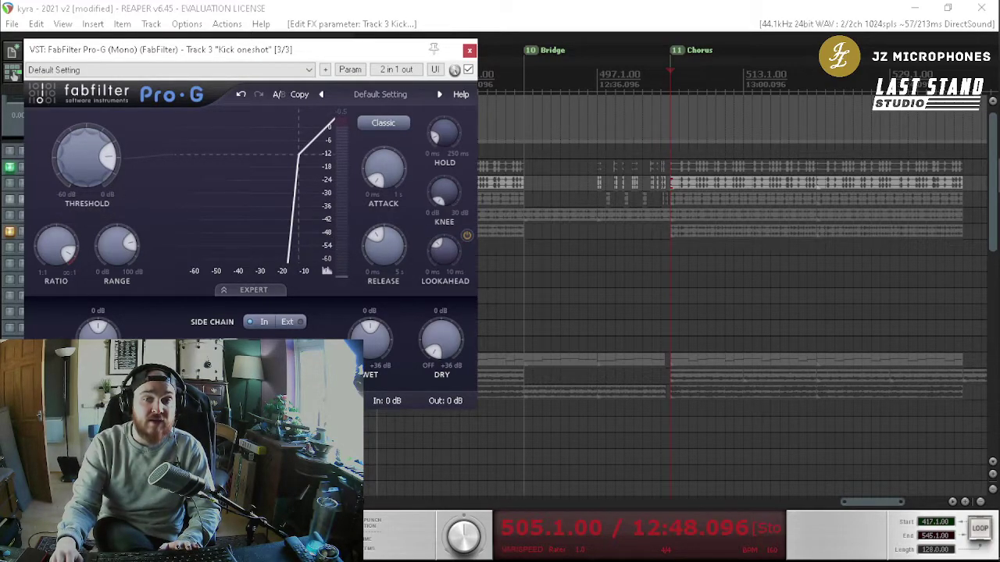
Step: Lower the kick gate's threshold to about -22 dB, with release at 171.4 ms and lookahead at about 1 ms, and audition it
drag(96, 169, 98, 228)
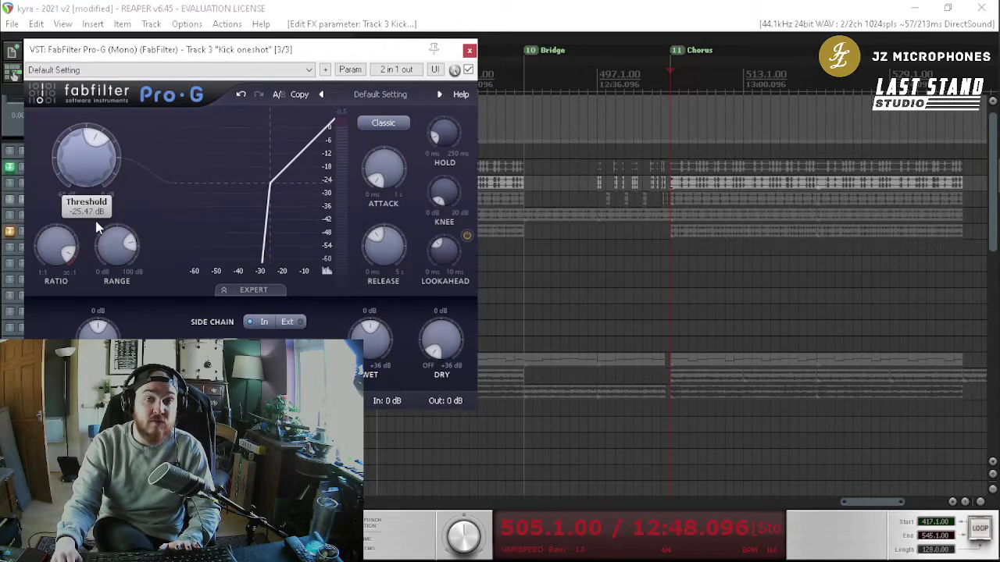
drag(94, 179, 111, 139)
key(space)
mouse_move(389, 249)
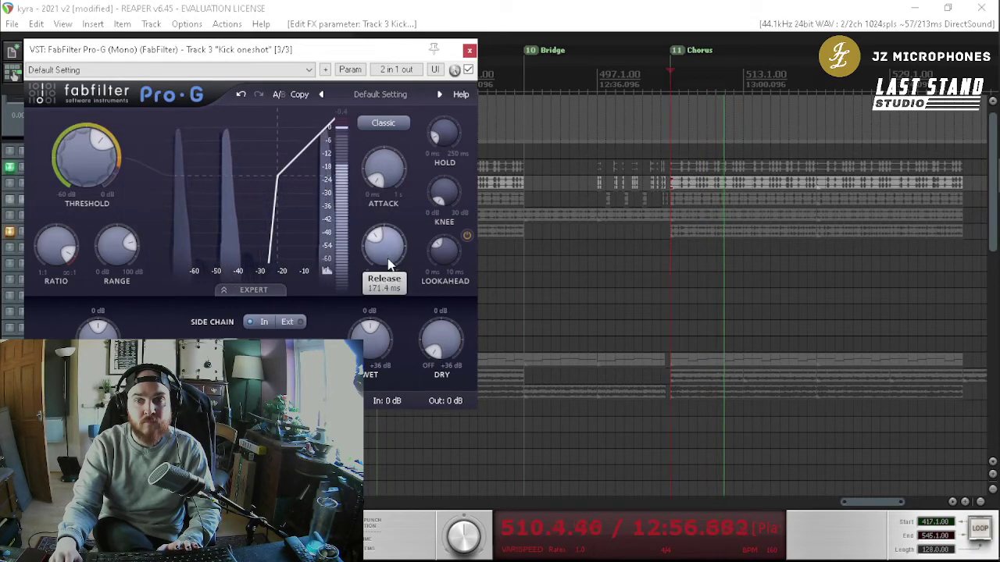
mouse_move(444, 279)
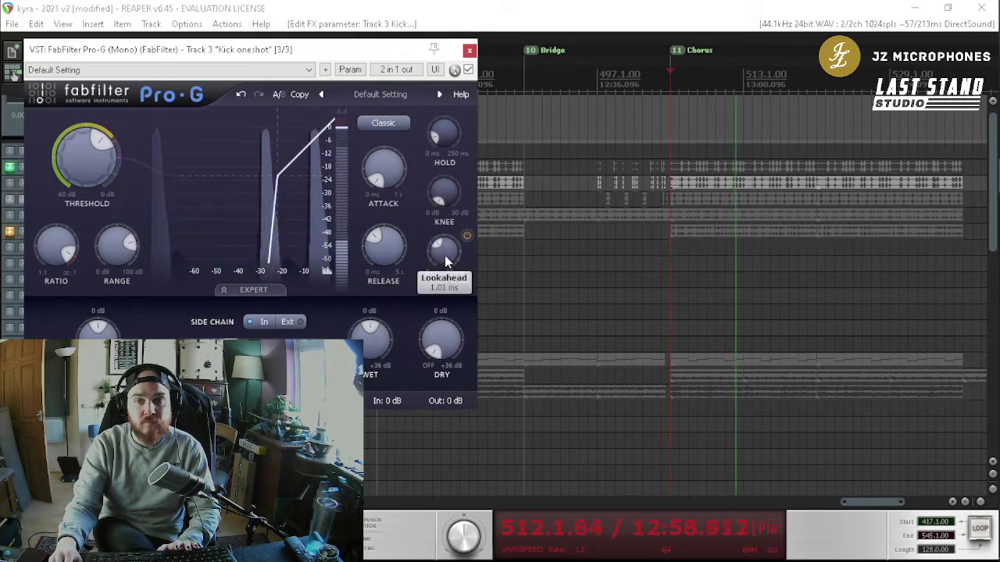
key(space)
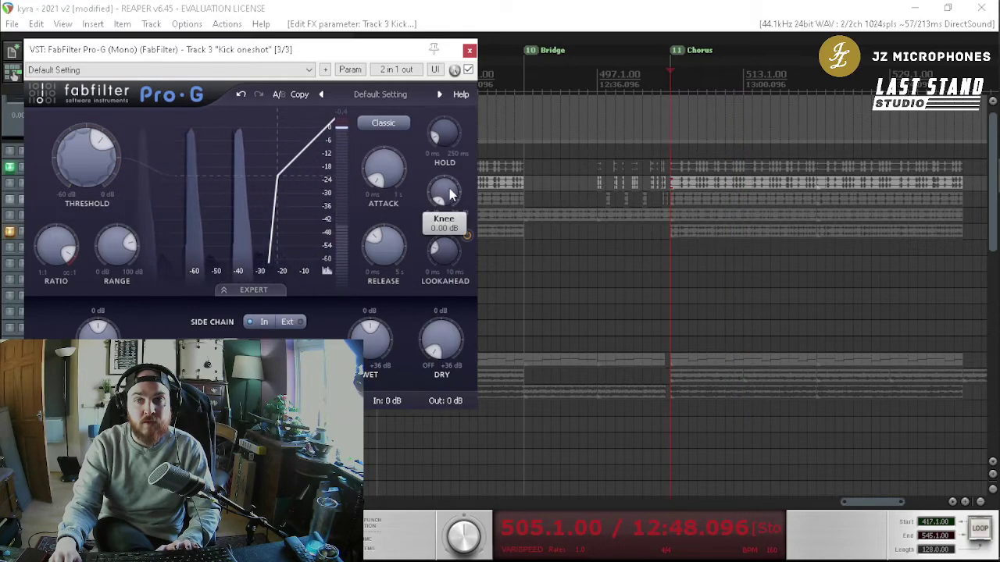
Step: Soften the kick gate's knee above 0 dB and audition the kick
mouse_move(450, 187)
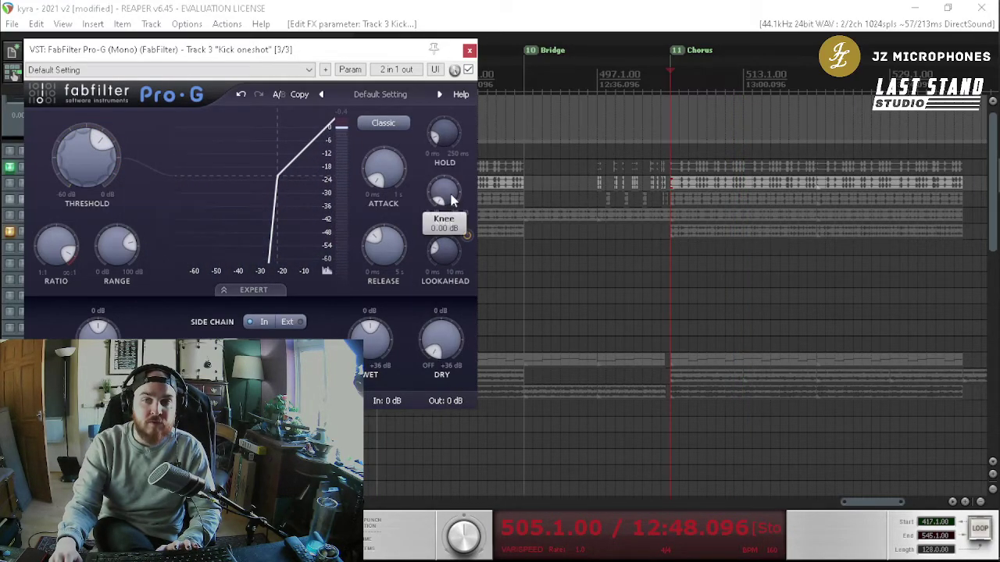
drag(450, 184, 450, 178)
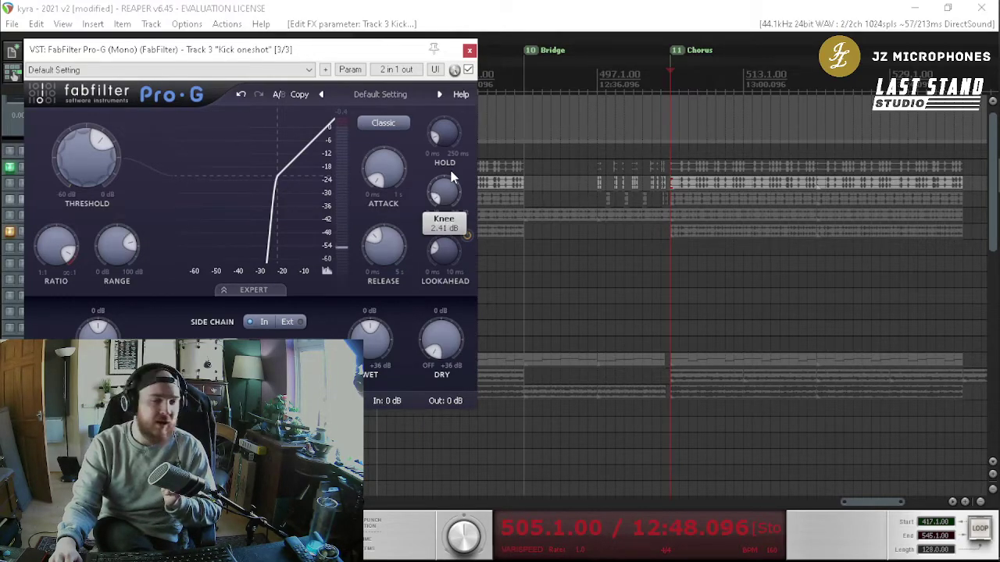
drag(451, 178, 448, 153)
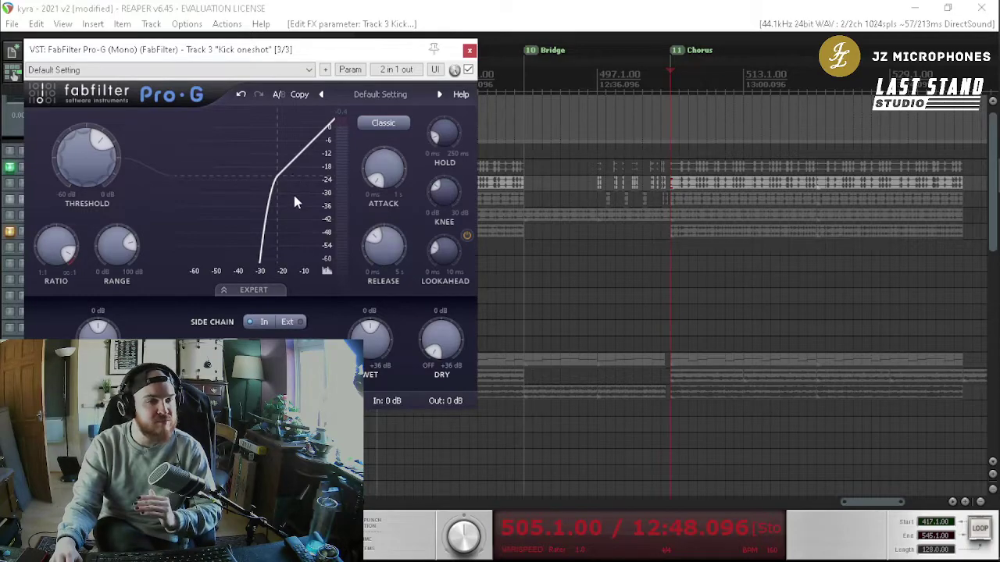
mouse_move(449, 200)
mouse_down()
mouse_move(440, 250)
mouse_move(448, 198)
mouse_up()
key(space)
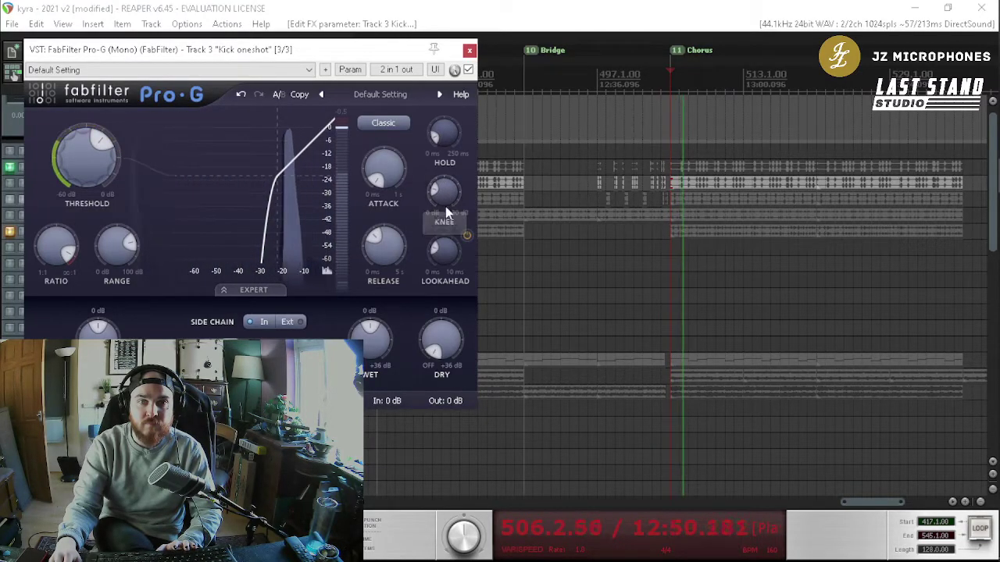
key(space)
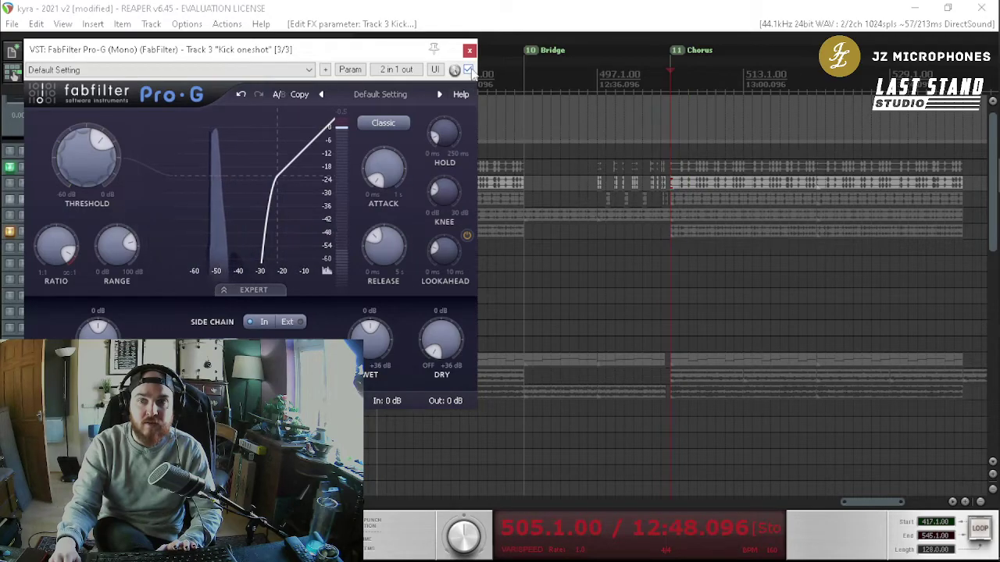
Step: Compare the kick with its gate bypassed and re-enabled during playback, and close the gate's window
click(468, 70)
key(space)
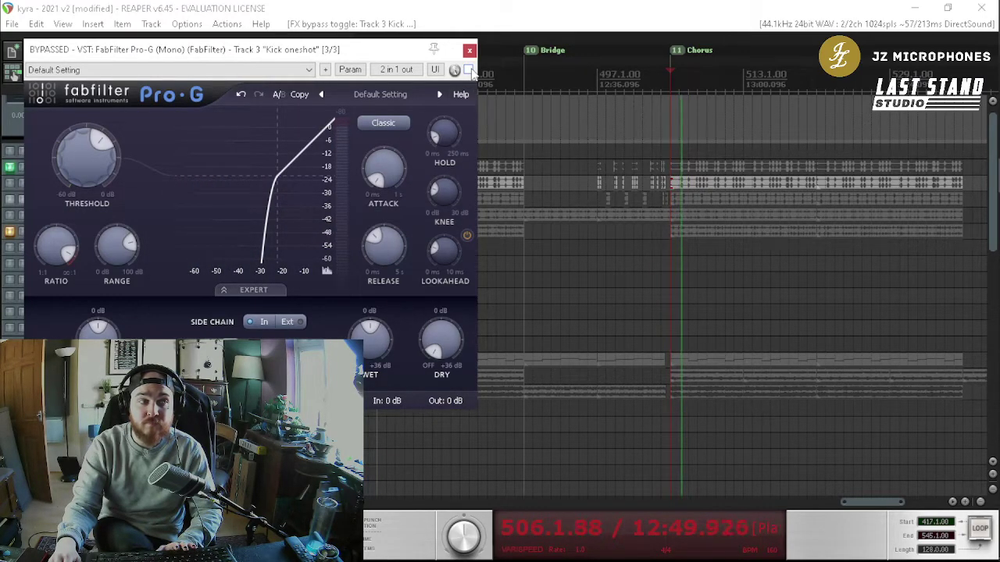
click(469, 69)
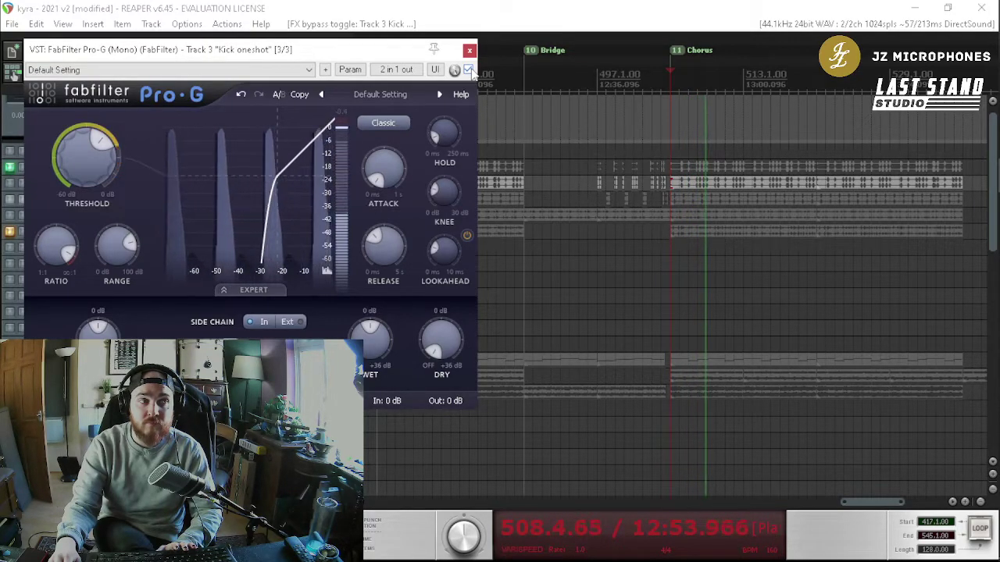
key(space)
click(470, 50)
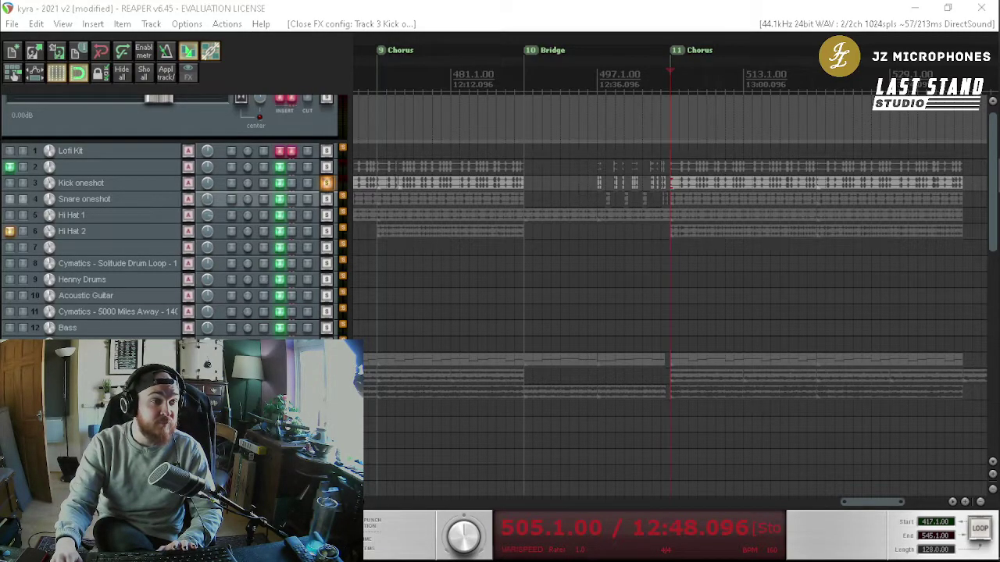
Step: Reorder the kick track's effects and audition the kick with its dbx-160 compressor open
click(13, 74)
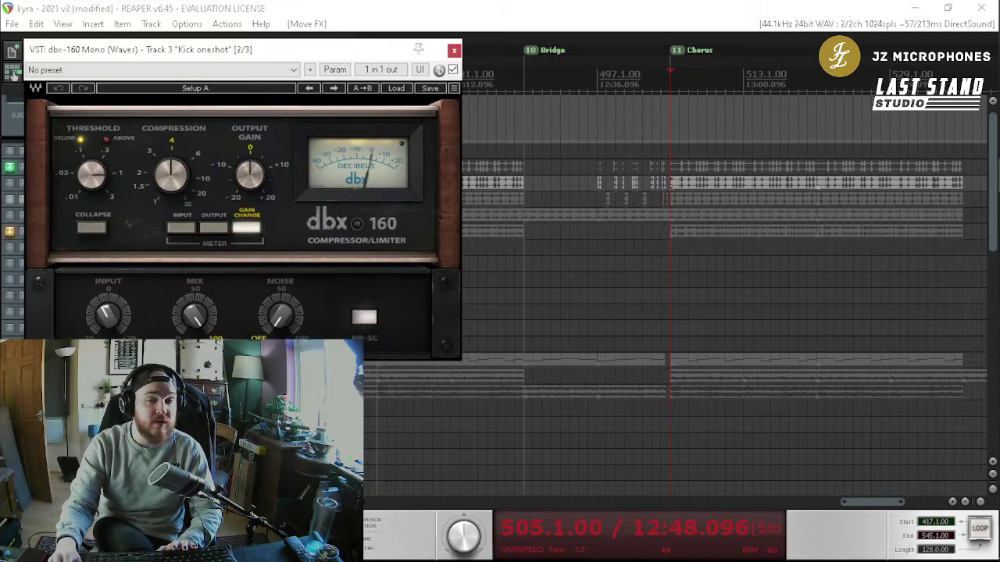
key(space)
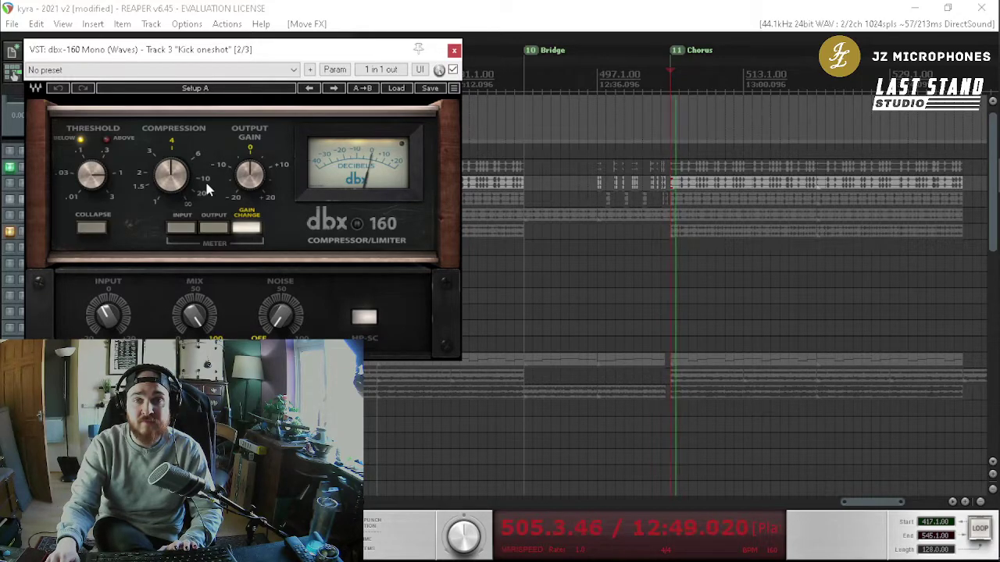
mouse_move(94, 189)
key(space)
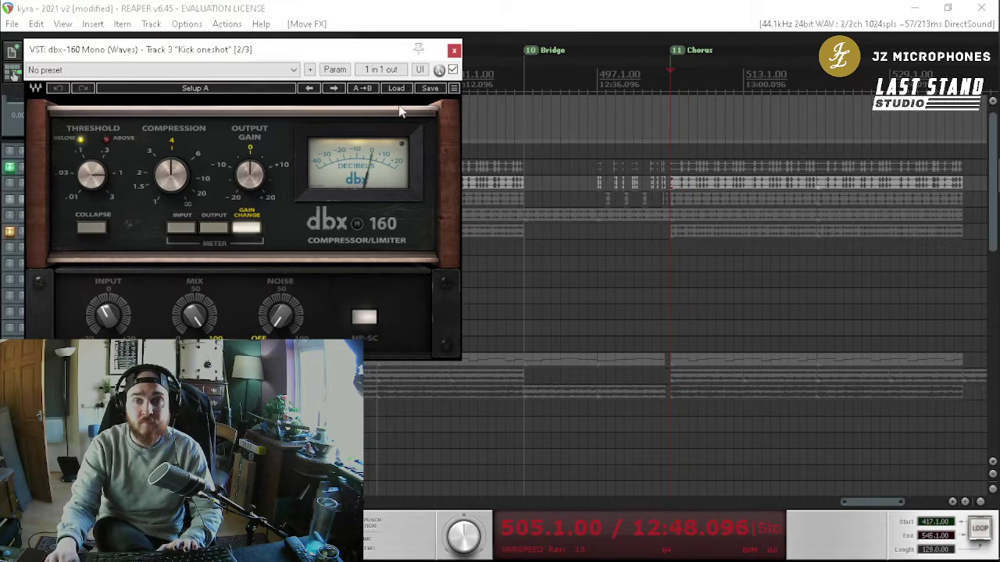
click(454, 51)
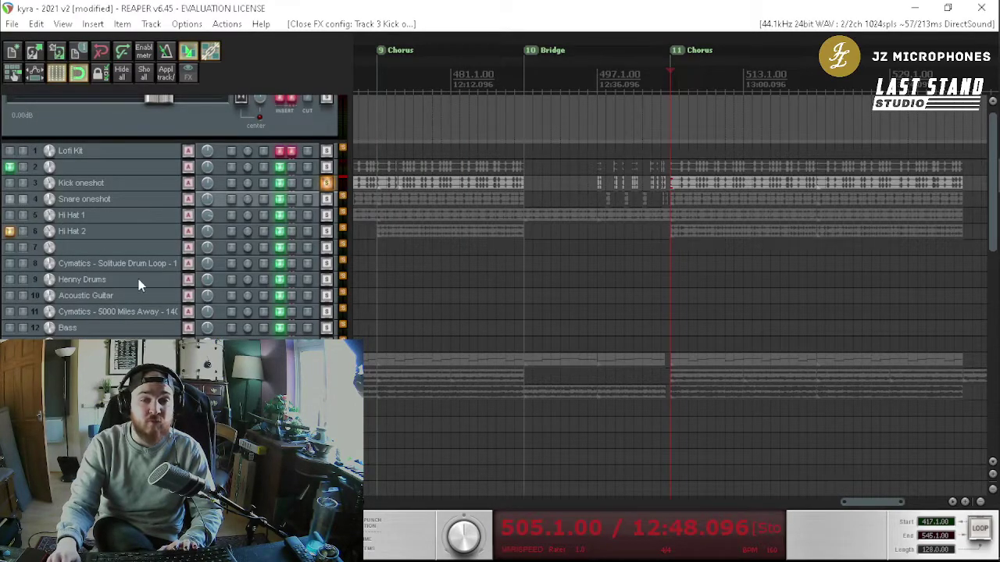
Step: Solo the kick, snare and both hi-hat tracks together, and bypass the effects on all four
click(328, 184)
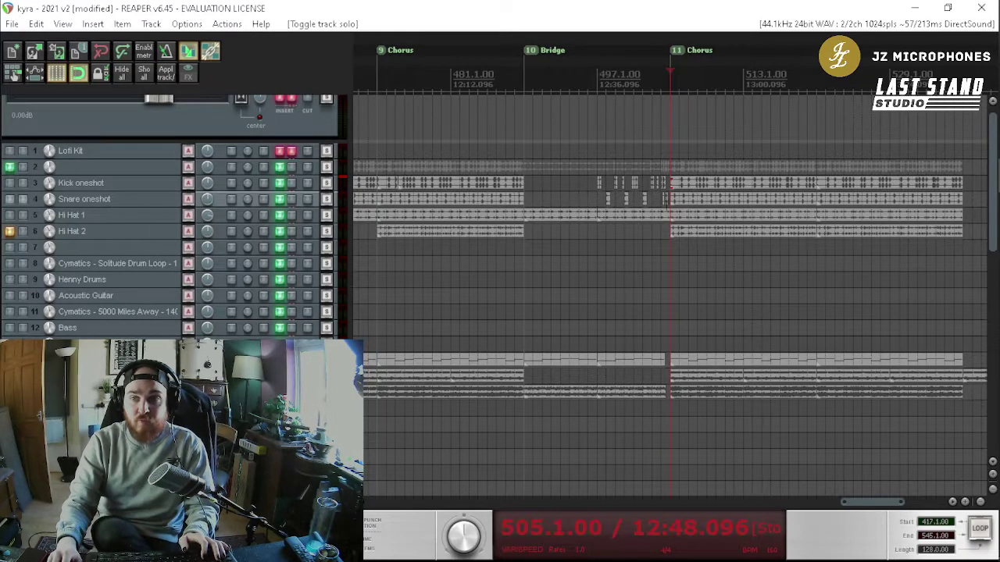
drag(327, 184, 327, 224)
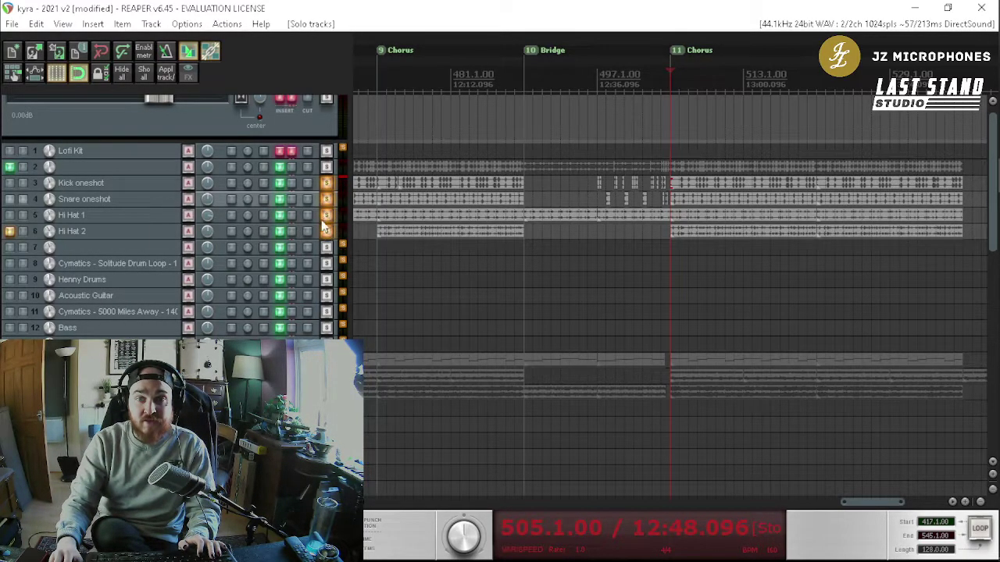
click(291, 183)
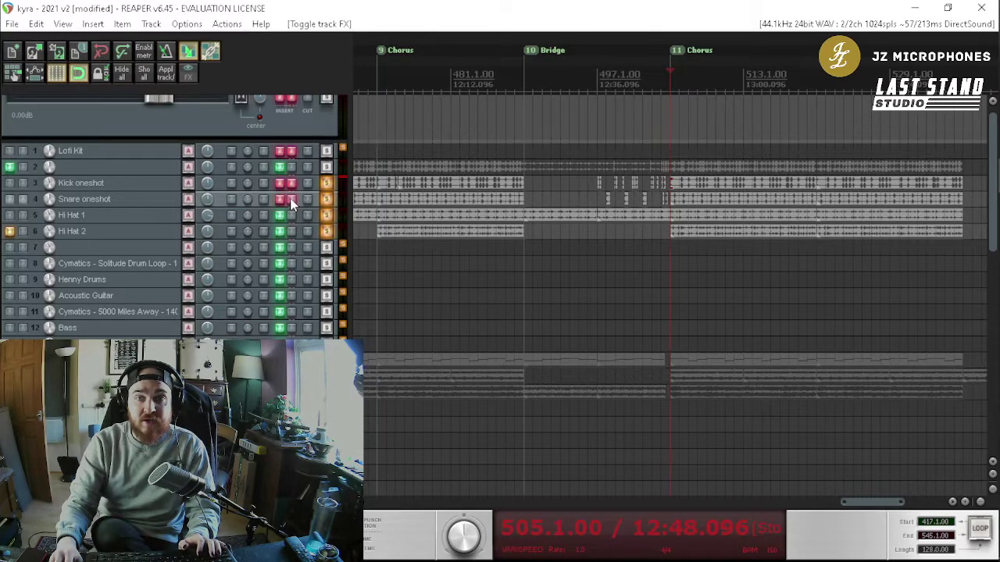
click(290, 216)
click(93, 232)
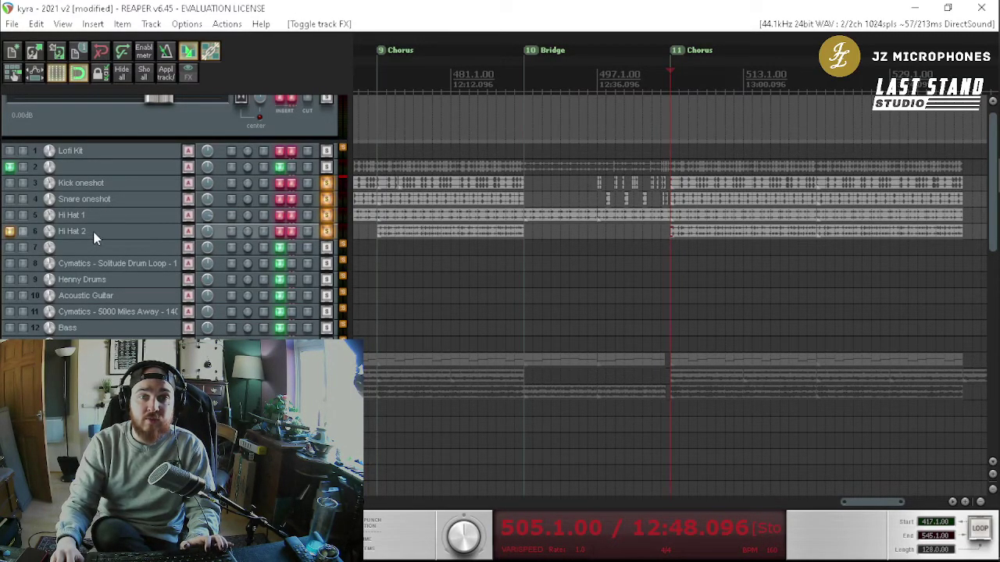
shift+click(108, 181)
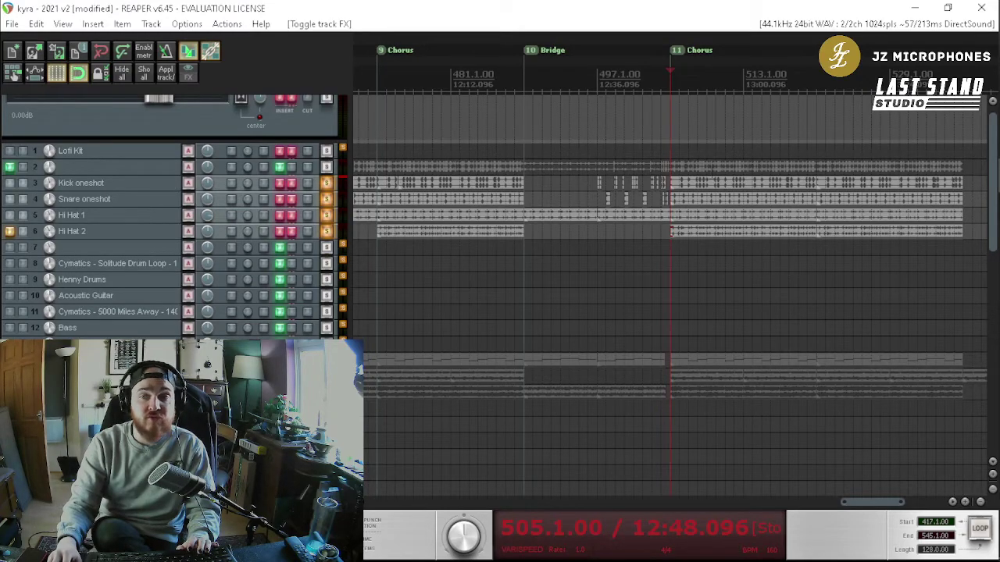
Step: Play the soloed drums without effects, re-enable the effects on all four tracks, and play them again to compare
key(space)
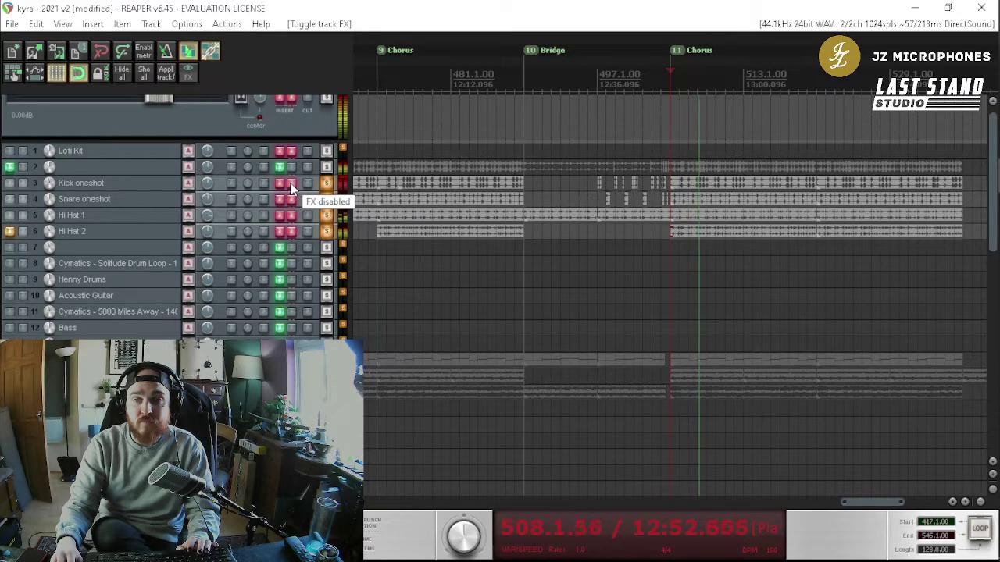
key(space)
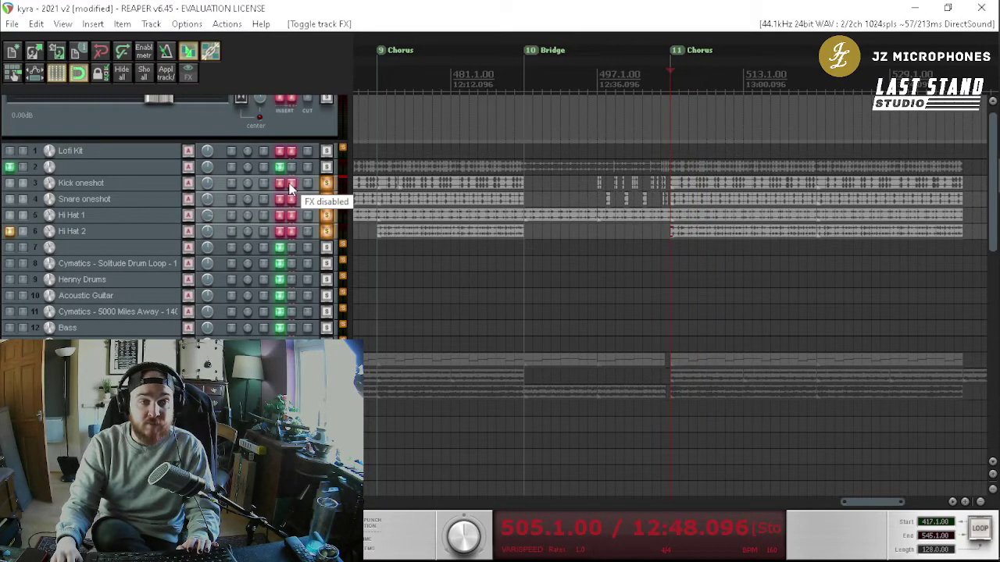
click(290, 187)
key(space)
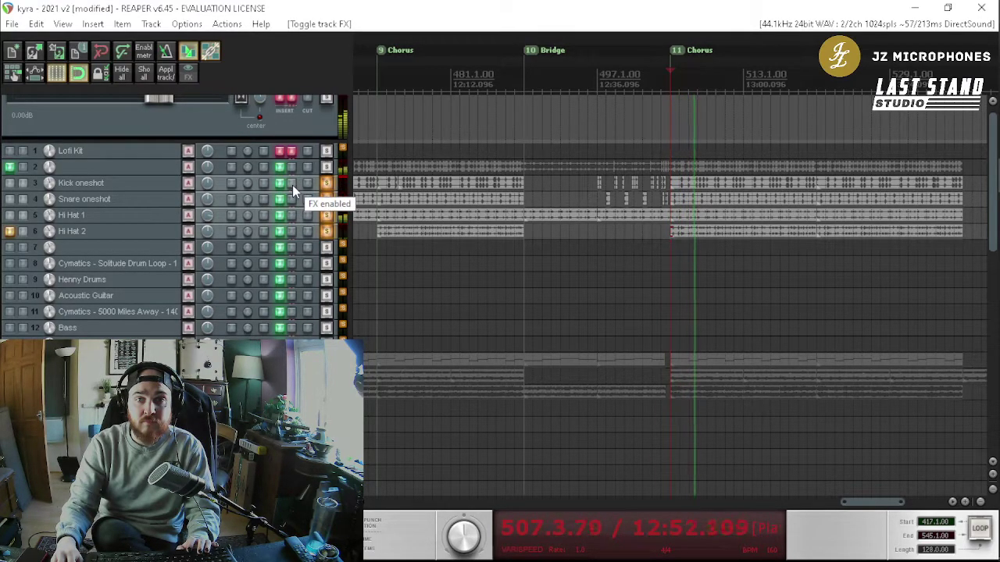
key(space)
Step: Unsolo the four drum tracks and reduce the kick's dbx-160 output gain slightly below 0 while playing the full mix
drag(326, 183, 326, 240)
key(space)
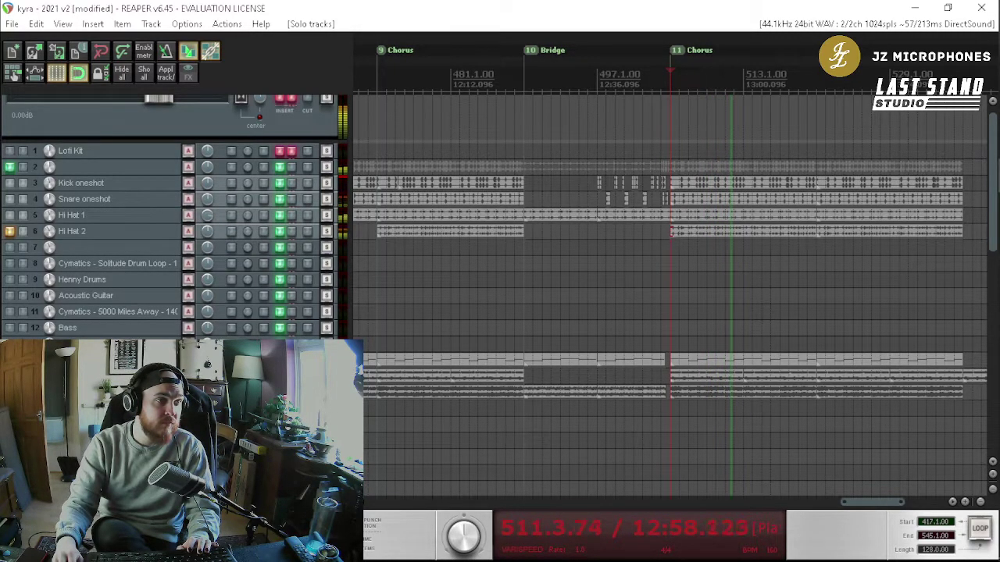
click(280, 183)
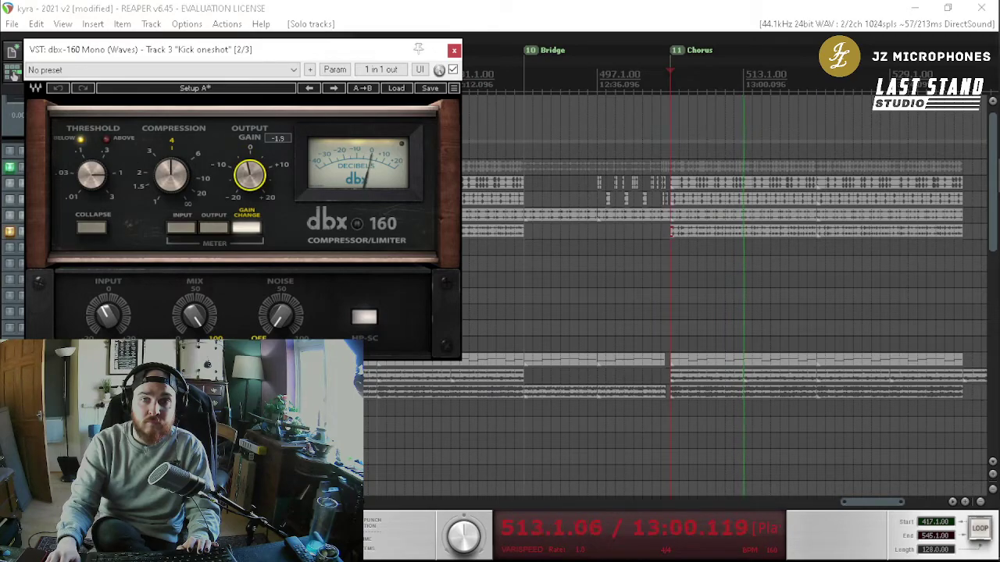
drag(250, 175, 250, 171)
click(409, 30)
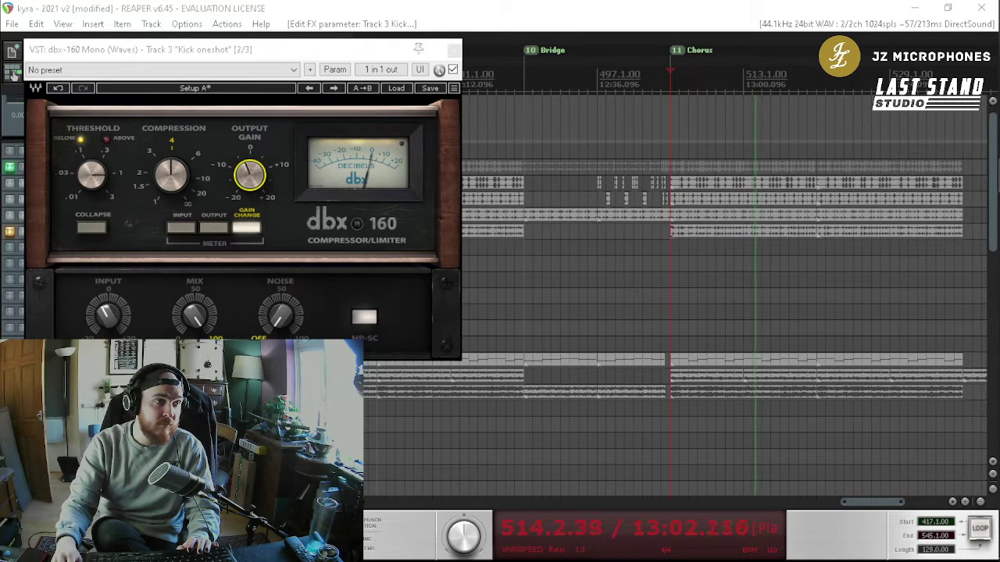
click(453, 49)
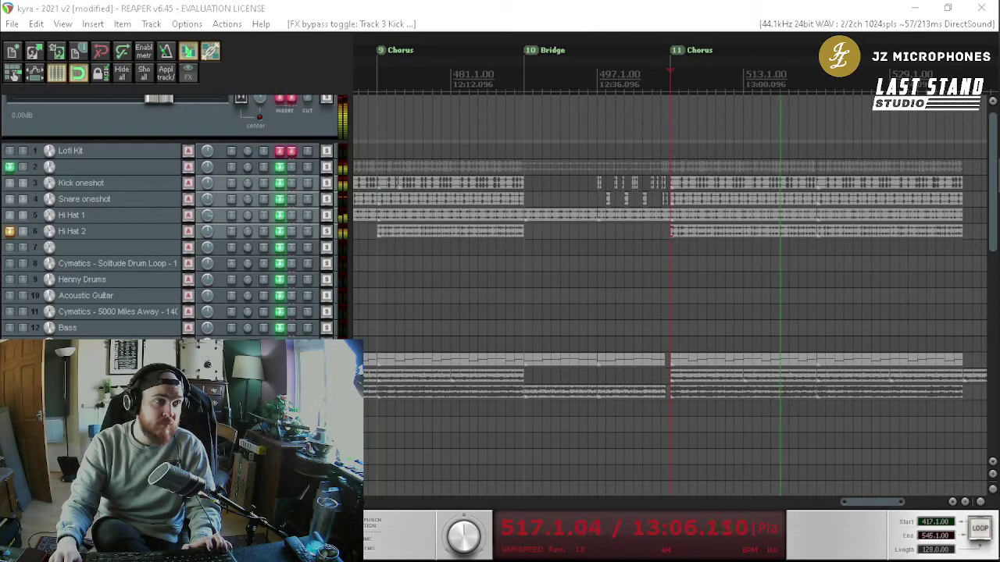
mouse_move(996, 202)
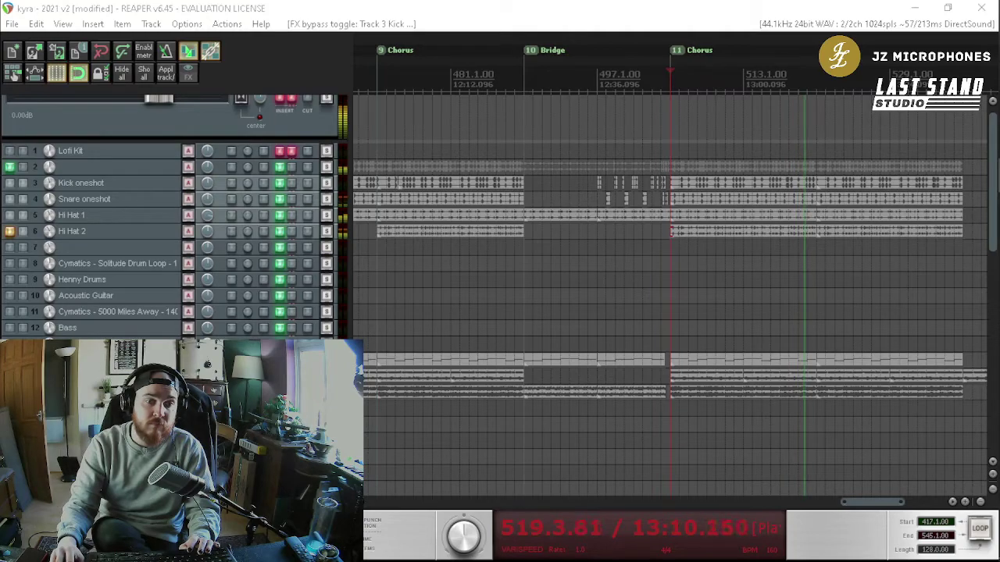
key(space)
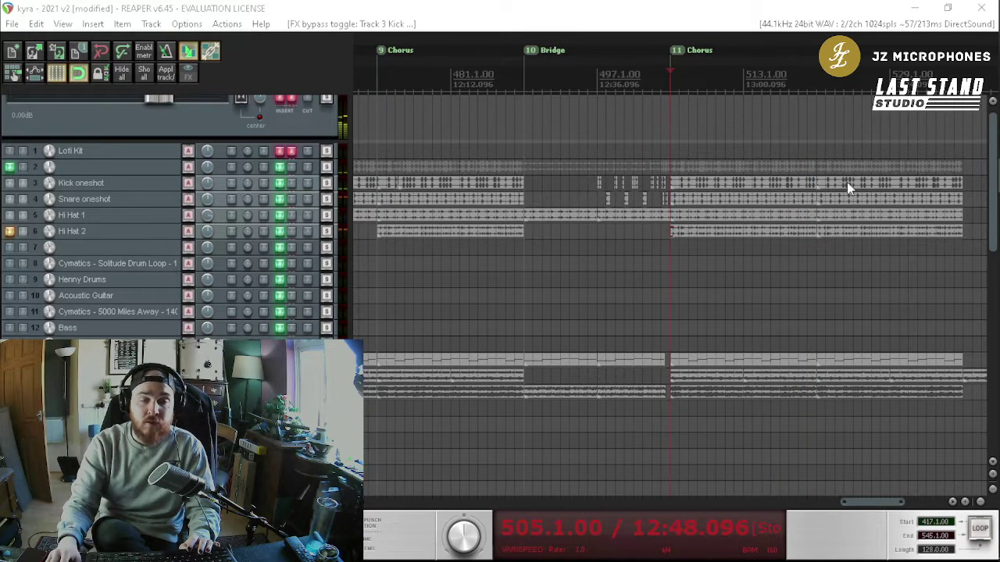